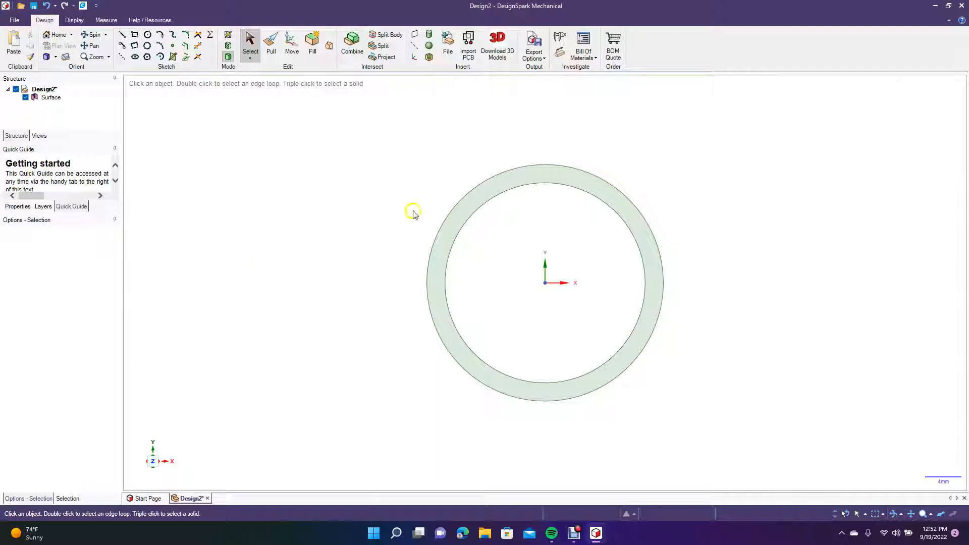
Extrude the ring-shaped surface with Pull to form a solid band
click(474, 205)
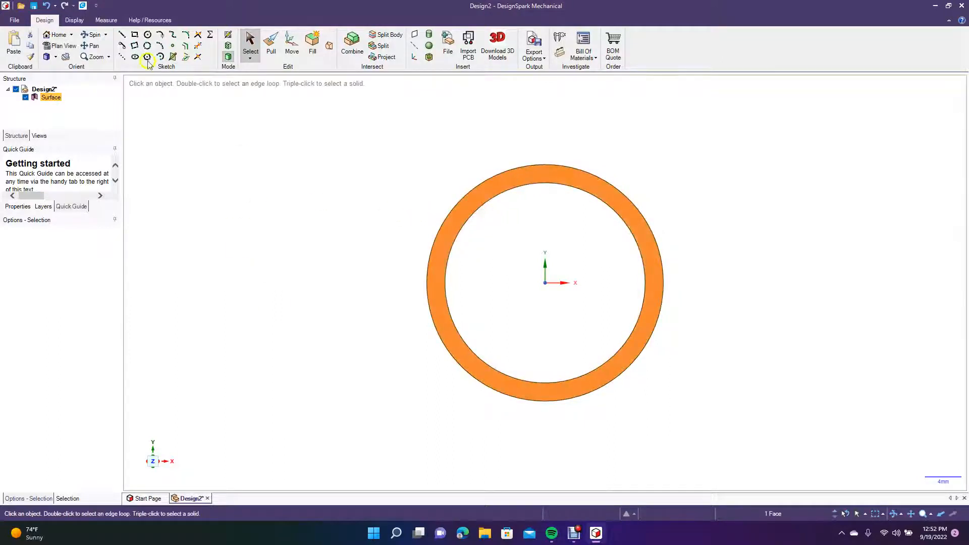
click(96, 35)
drag(277, 214, 232, 238)
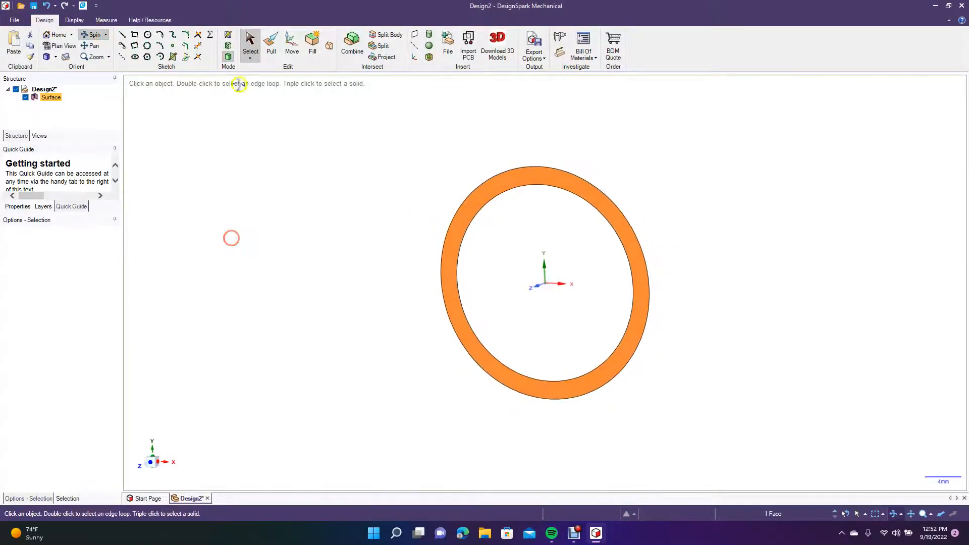
click(272, 48)
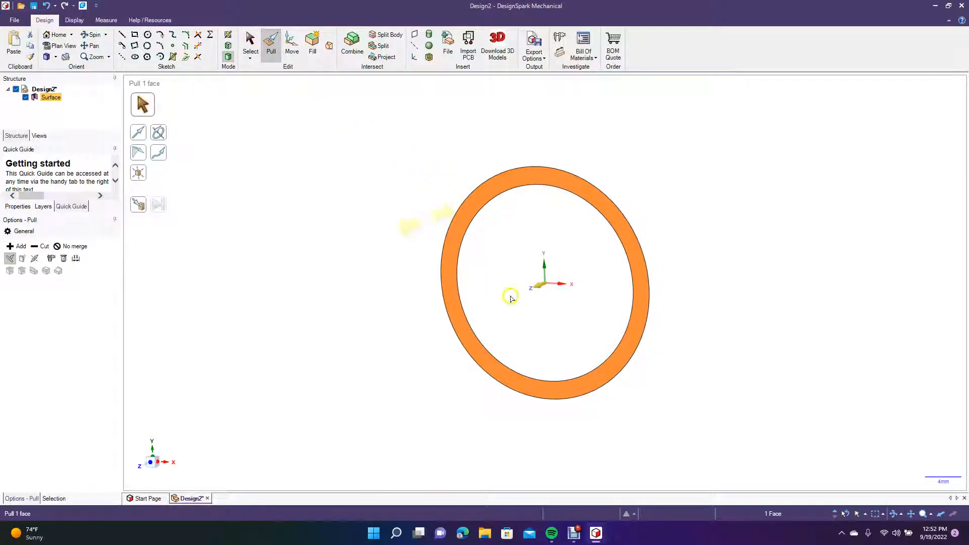
drag(510, 299, 404, 161)
click(251, 41)
click(281, 159)
Sketch a 2 mm diameter circle on the front face, centred at the top of the ring's outer edge, and delete the half outside the ring
click(473, 196)
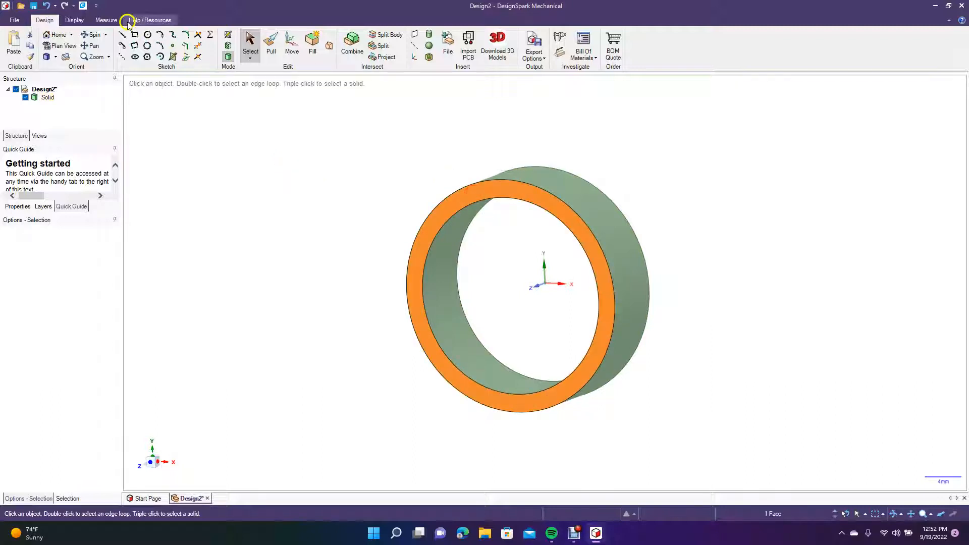
click(64, 46)
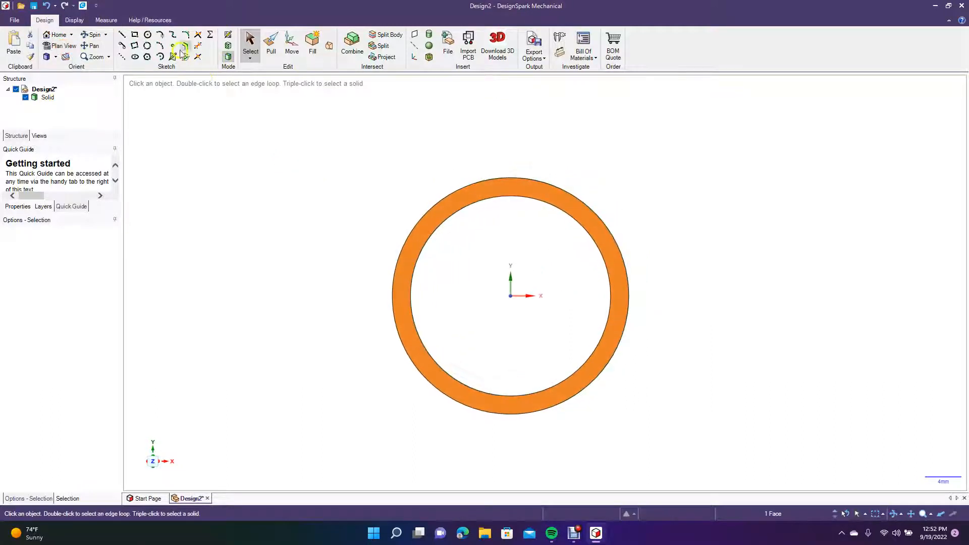
click(148, 35)
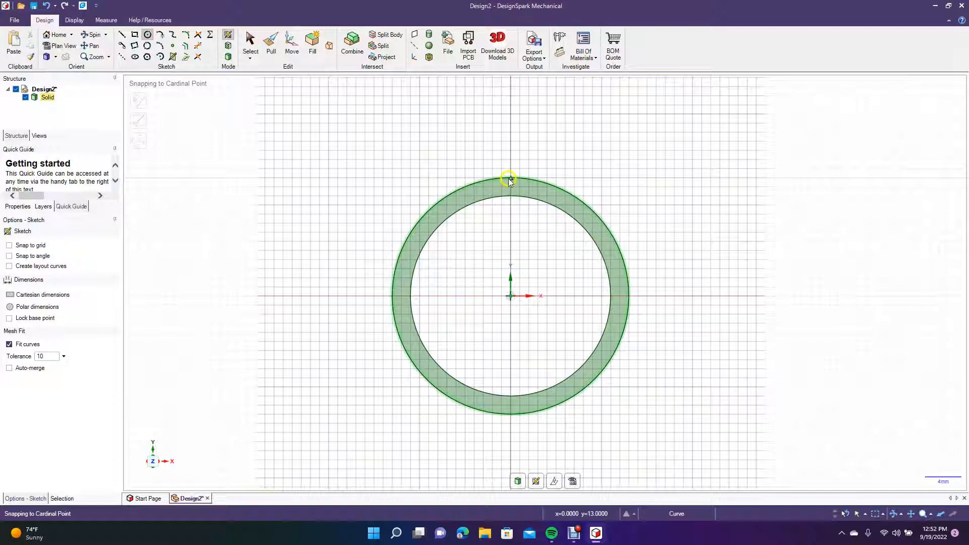
click(510, 177)
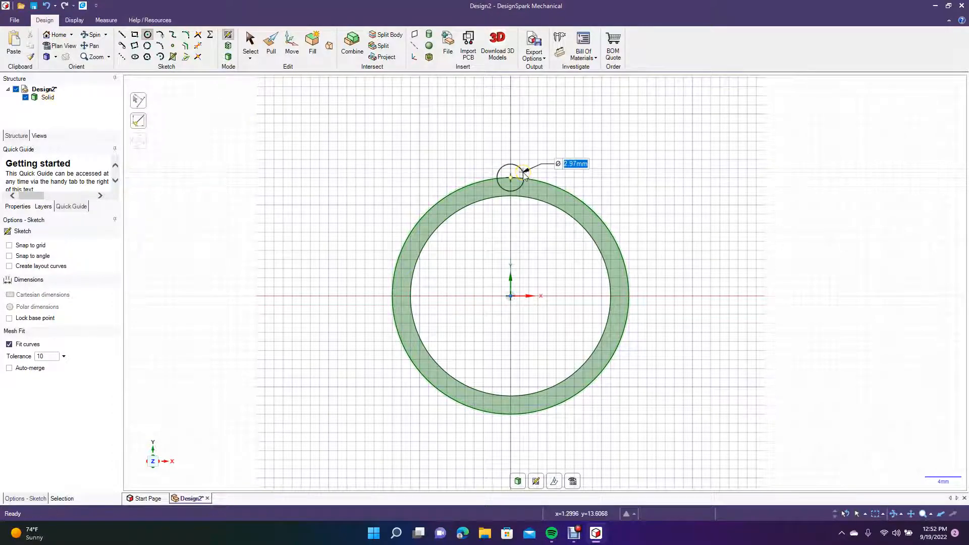
click(524, 176)
click(251, 43)
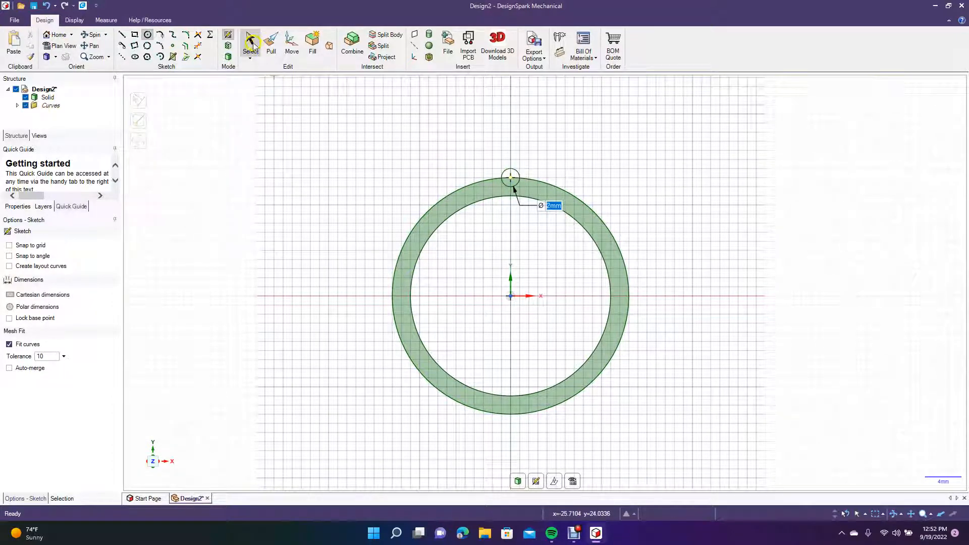
click(228, 57)
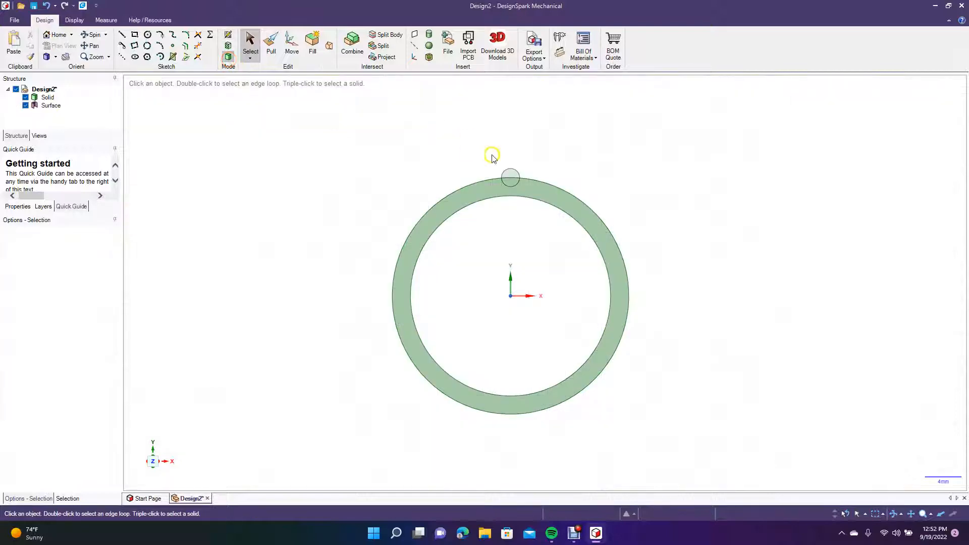
click(510, 176)
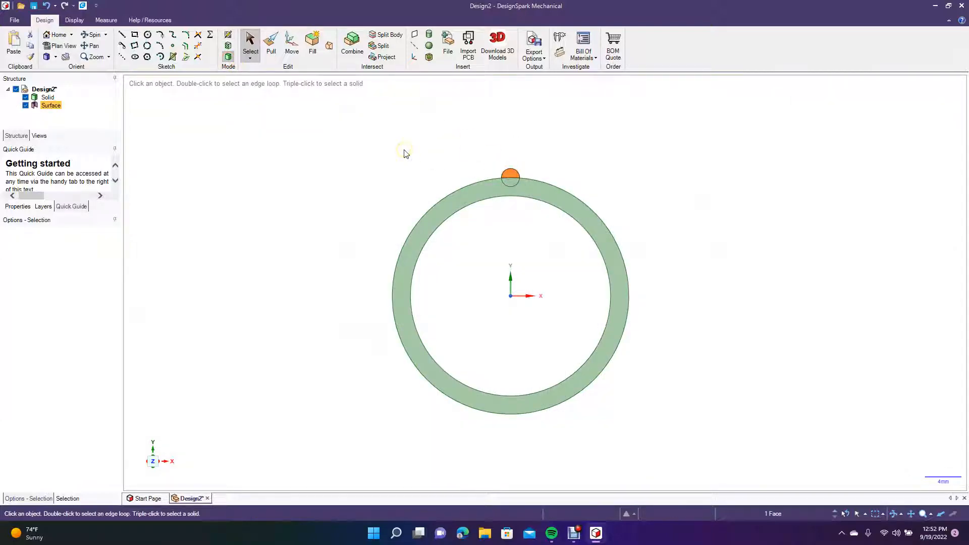
key(Delete)
Try to set up a pattern move of the half-circle face about the ring's centre, and undo it
click(509, 185)
click(286, 44)
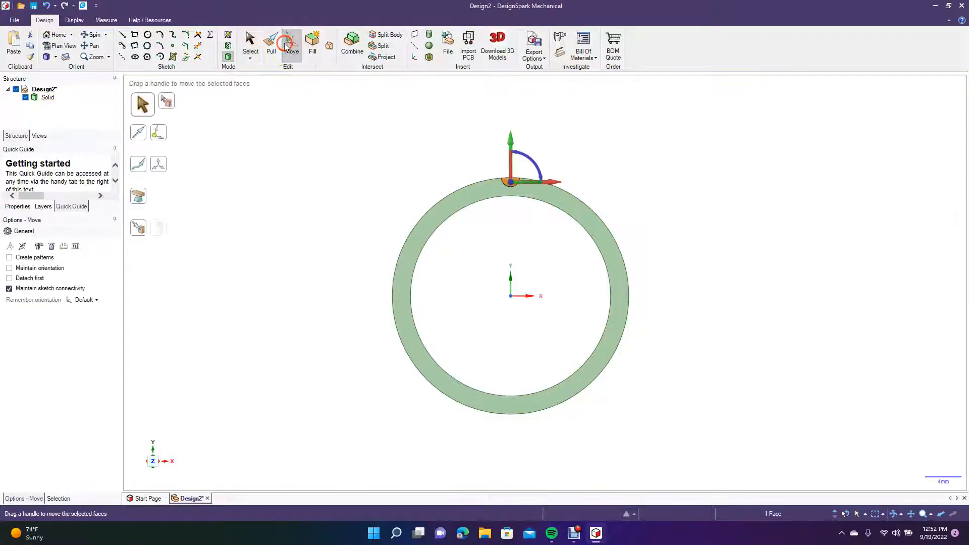
click(36, 260)
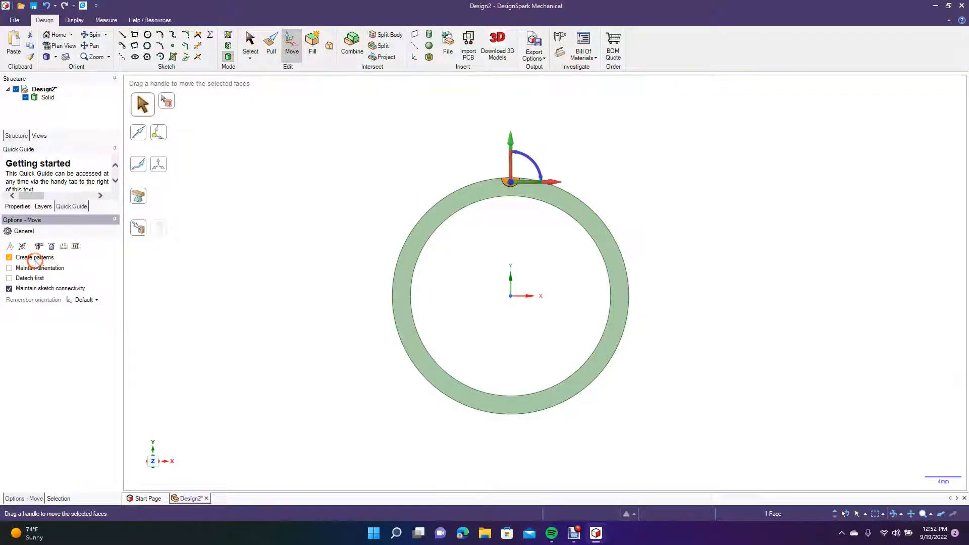
drag(514, 186, 523, 272)
click(401, 165)
key(ctrl+z)
Create a circular pattern of the half-circle face around the ring's centre axis with a count of 14
click(89, 35)
drag(266, 175, 239, 195)
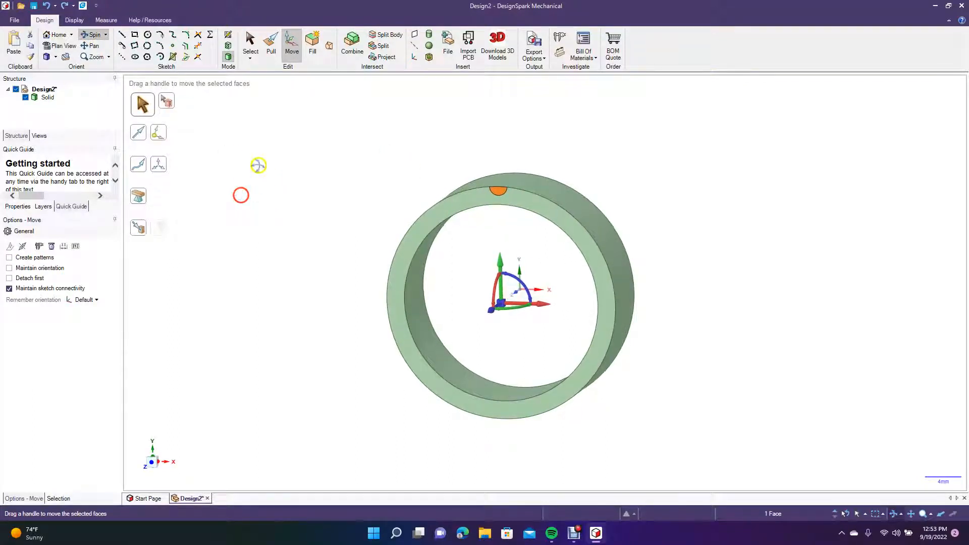
click(251, 43)
click(271, 48)
click(292, 46)
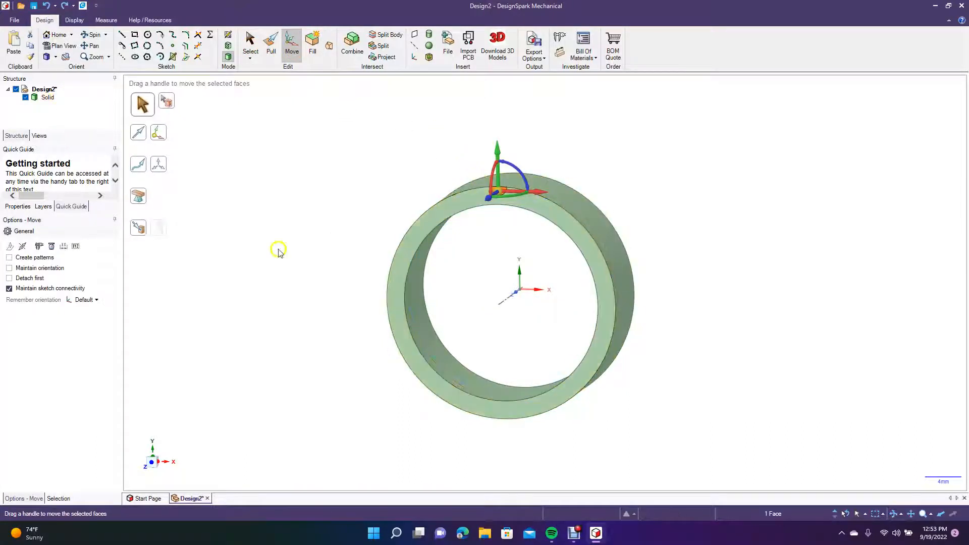
click(42, 260)
drag(503, 194, 518, 261)
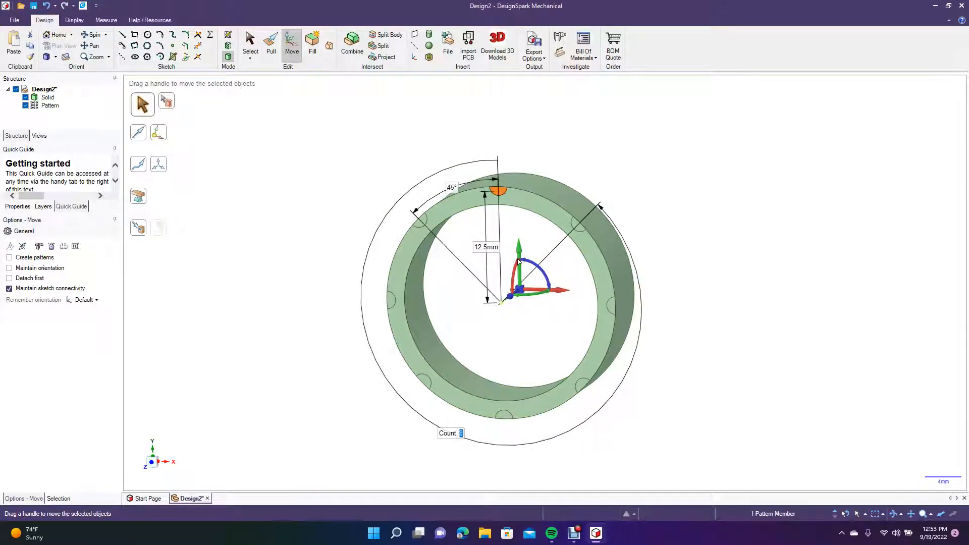
text(14)
key(Return)
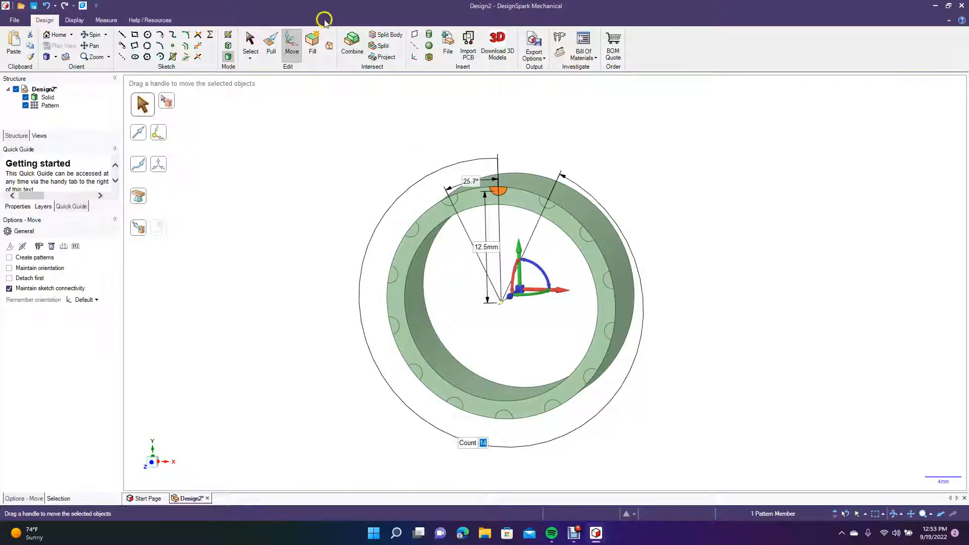
Pull the patterned half-circle faces back through the full width of the ring to cut the notches
click(250, 43)
click(291, 164)
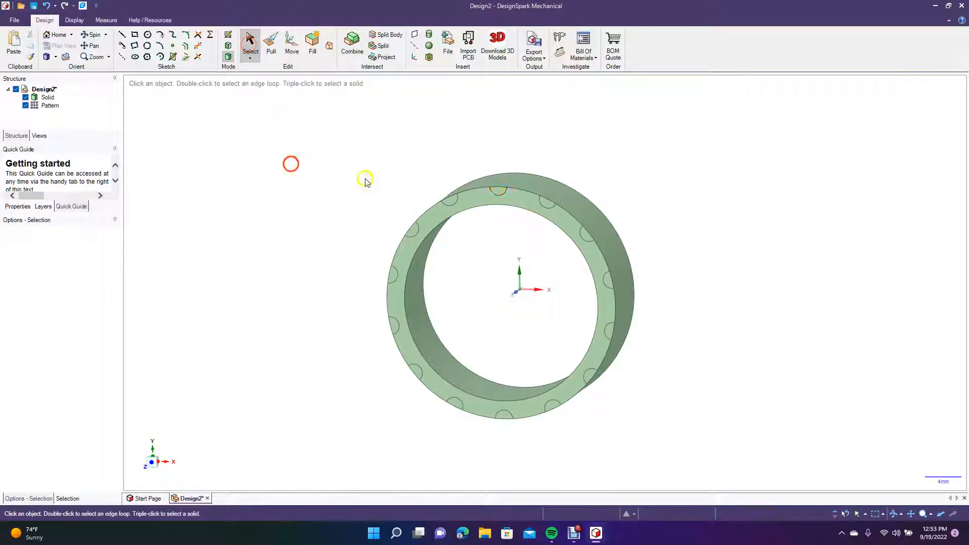
click(271, 42)
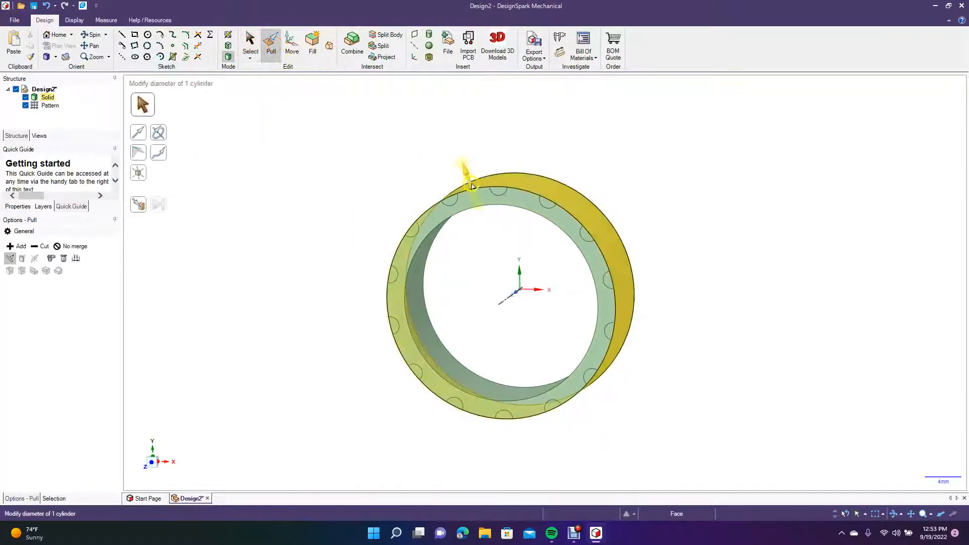
click(498, 192)
drag(498, 192, 547, 162)
click(252, 41)
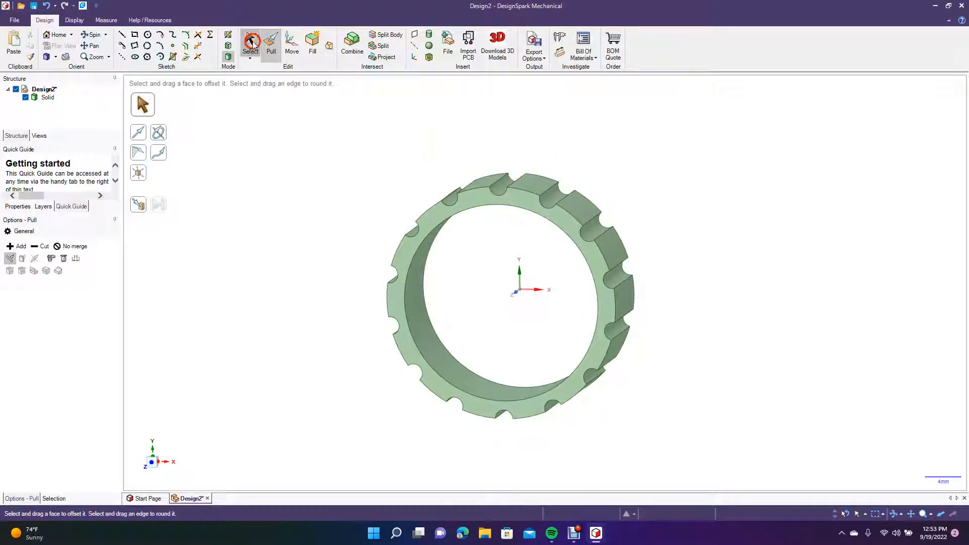
Round the entire notched outer edge loop on the ring's front face with a 0.3 mm radius
click(462, 195)
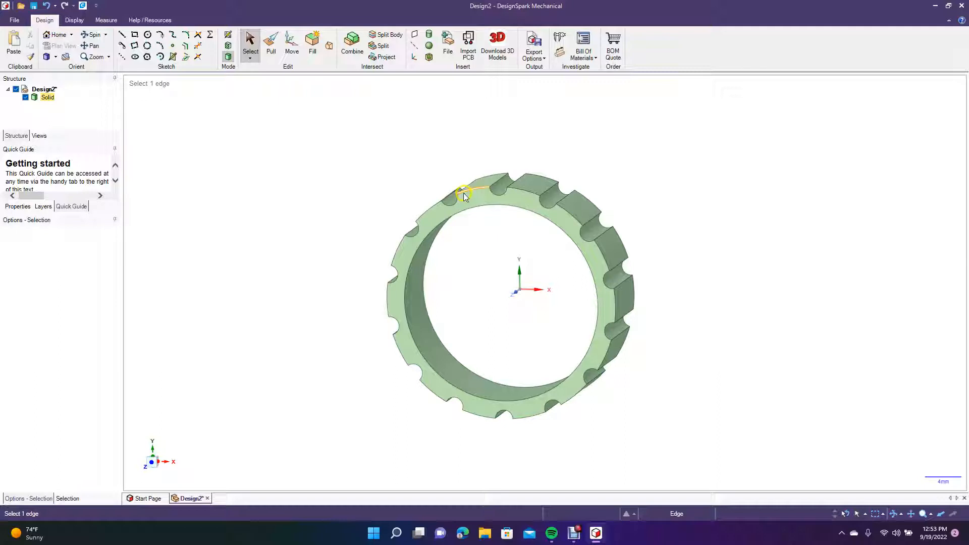
double_click(463, 195)
double_click(463, 195)
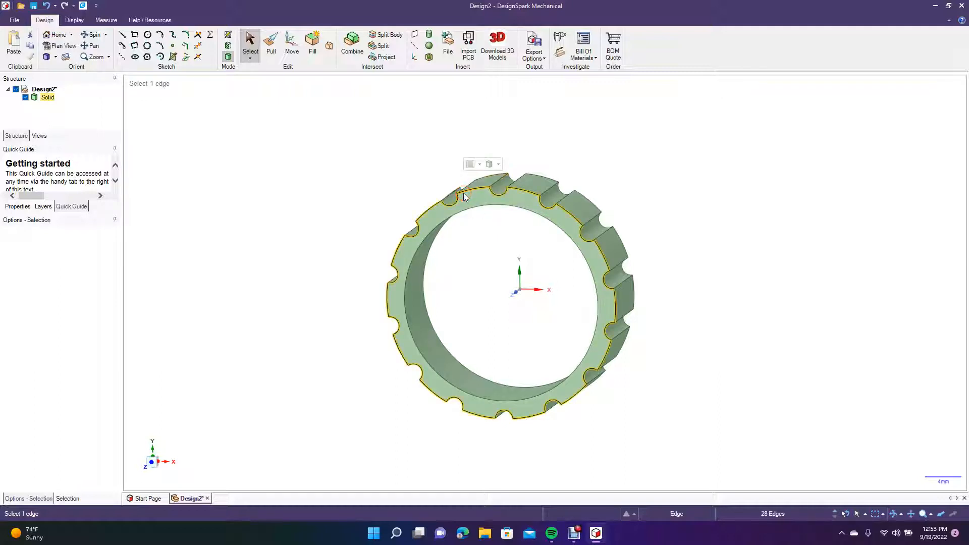
text(p)
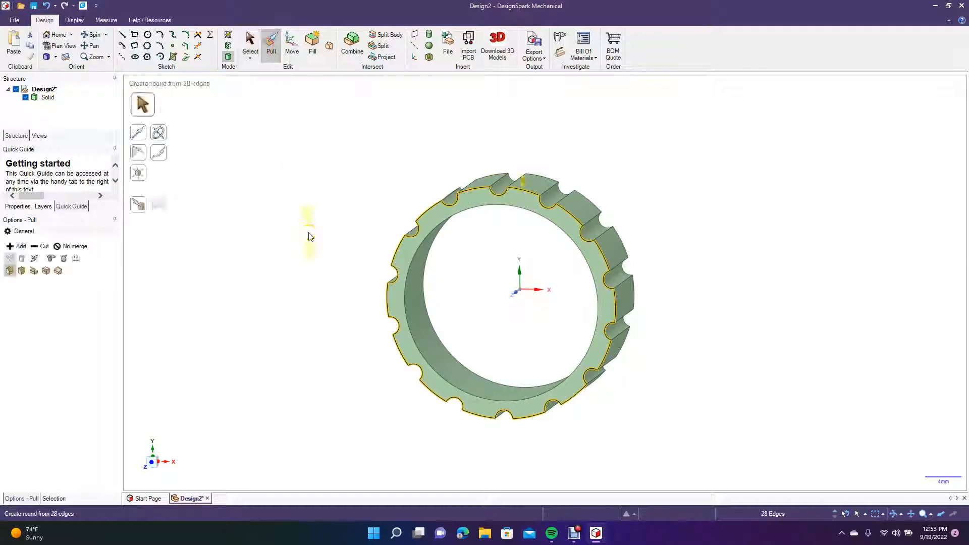
text(.3mm)
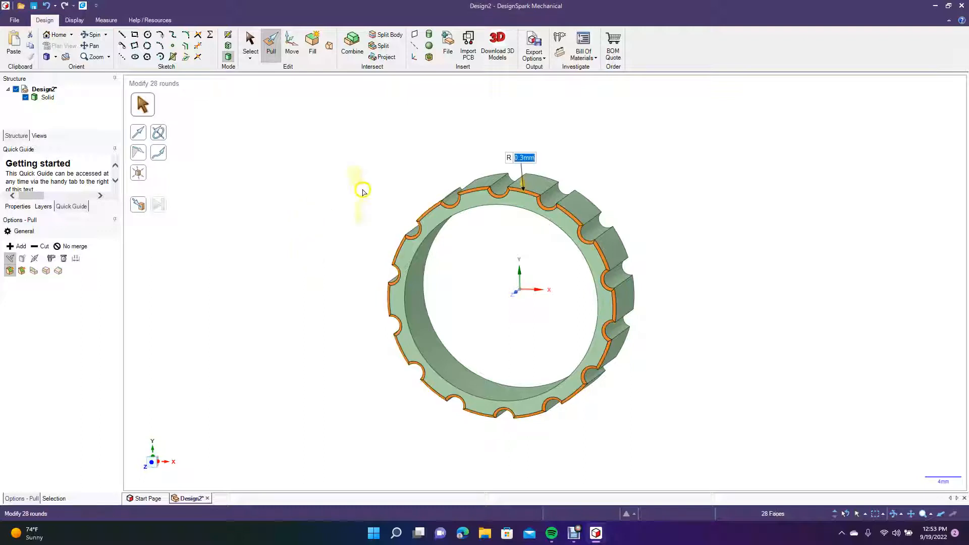
click(373, 177)
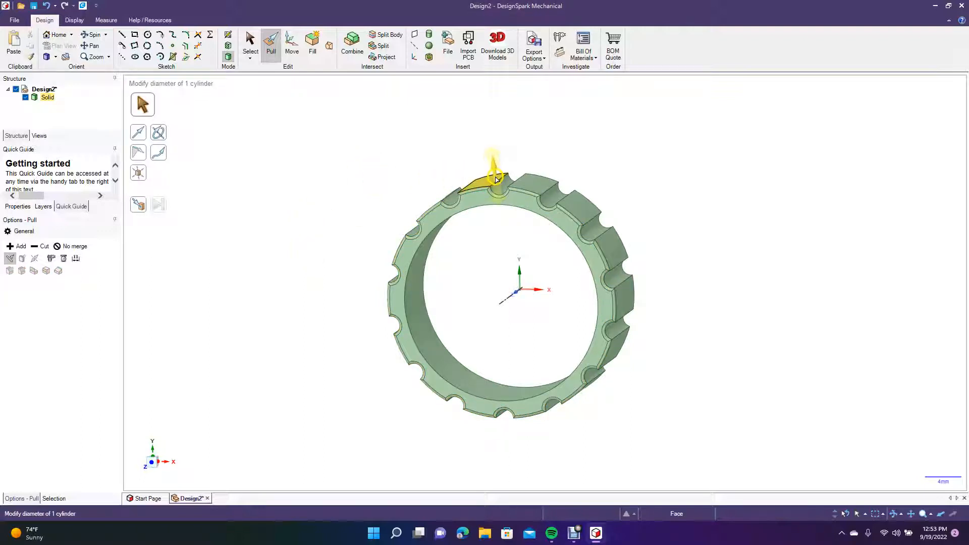
Round the entire notched outer edge loop on the ring's rear face
click(500, 175)
double_click(500, 175)
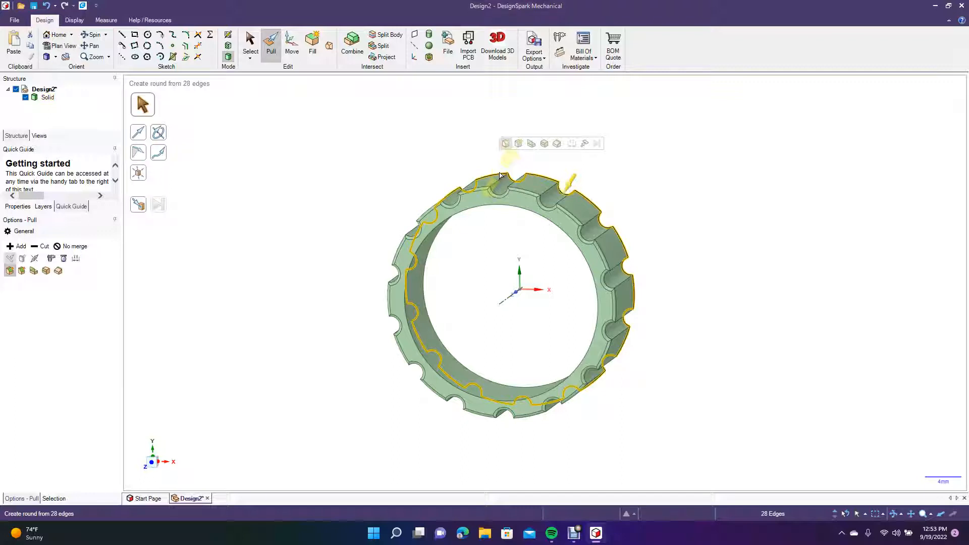
drag(499, 175, 361, 162)
click(339, 157)
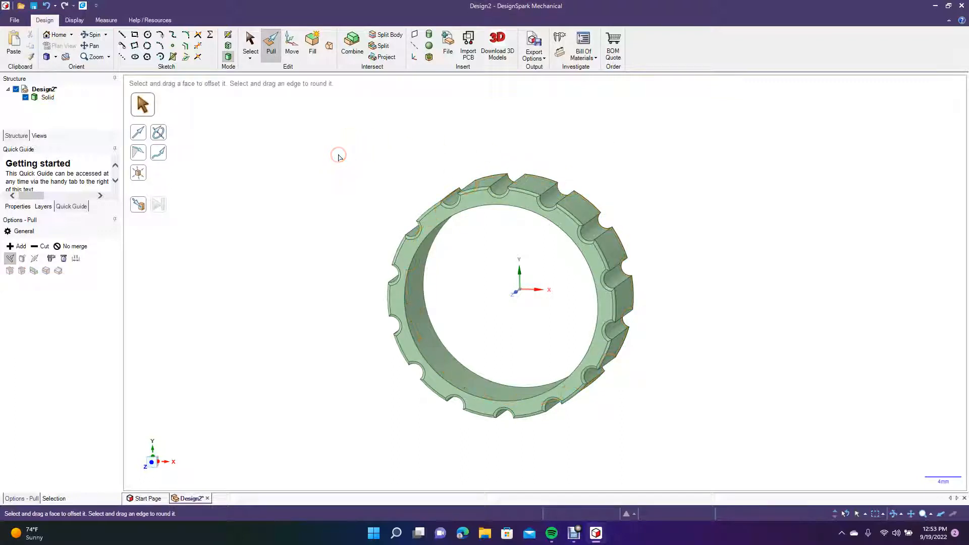
Round the front and rear edges of the ring's inner bore with a 0.4 mm radius
click(440, 223)
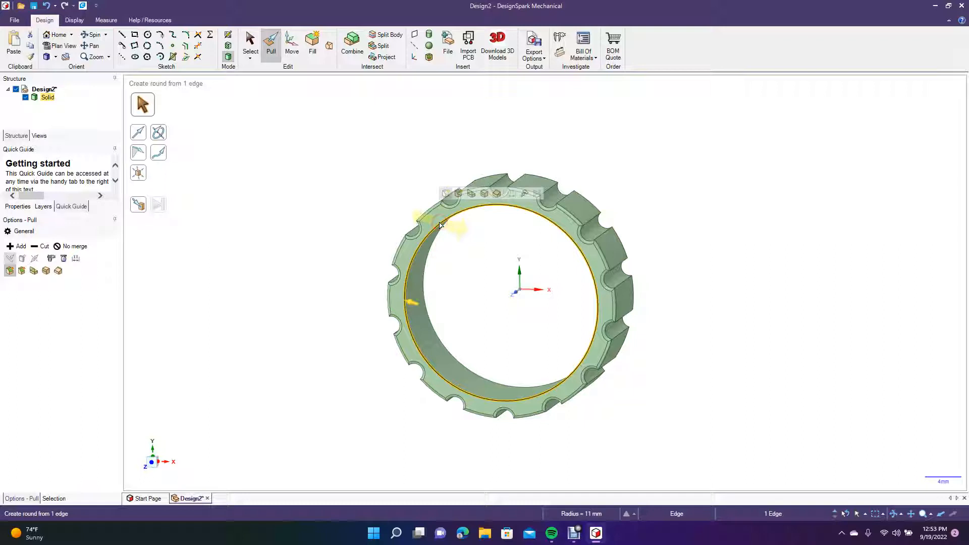
key(Return)
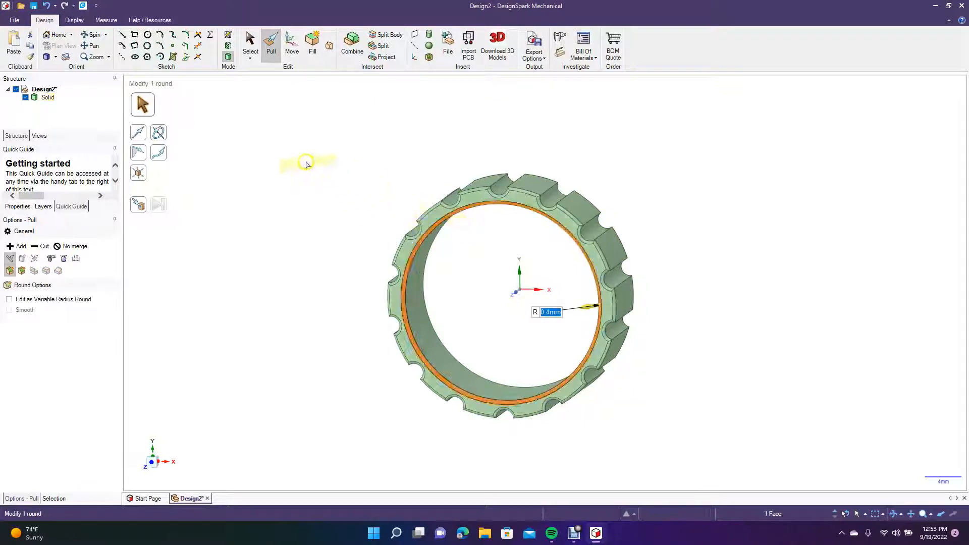
click(306, 164)
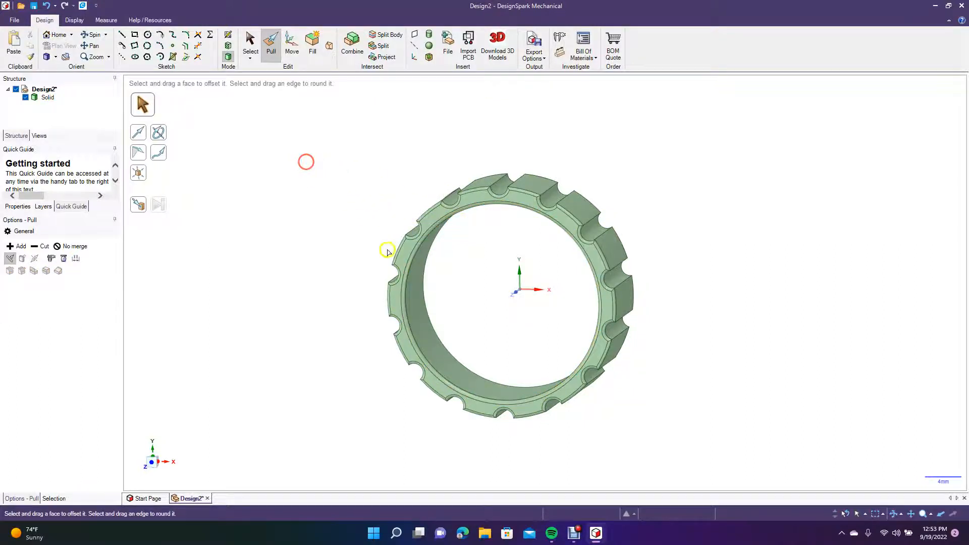
click(426, 301)
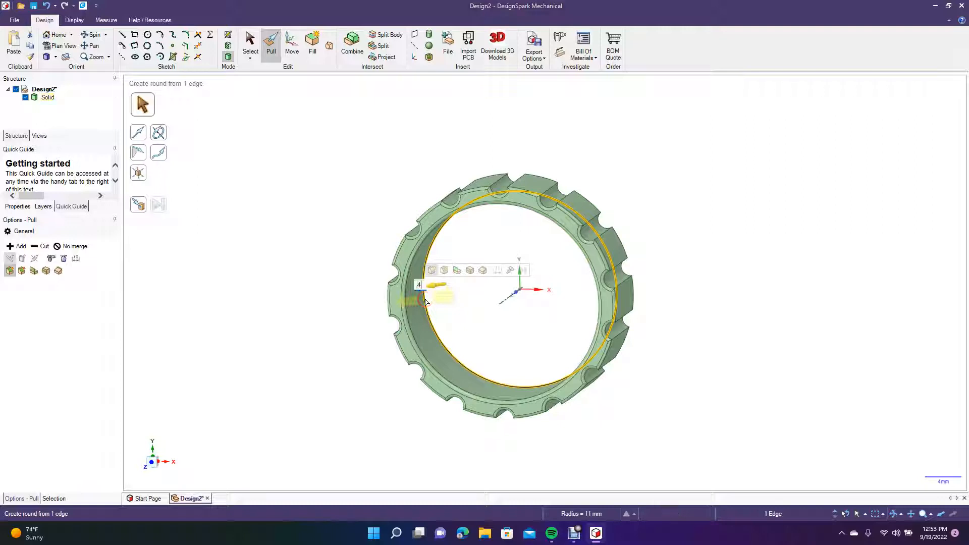
text(.4)
key(Return)
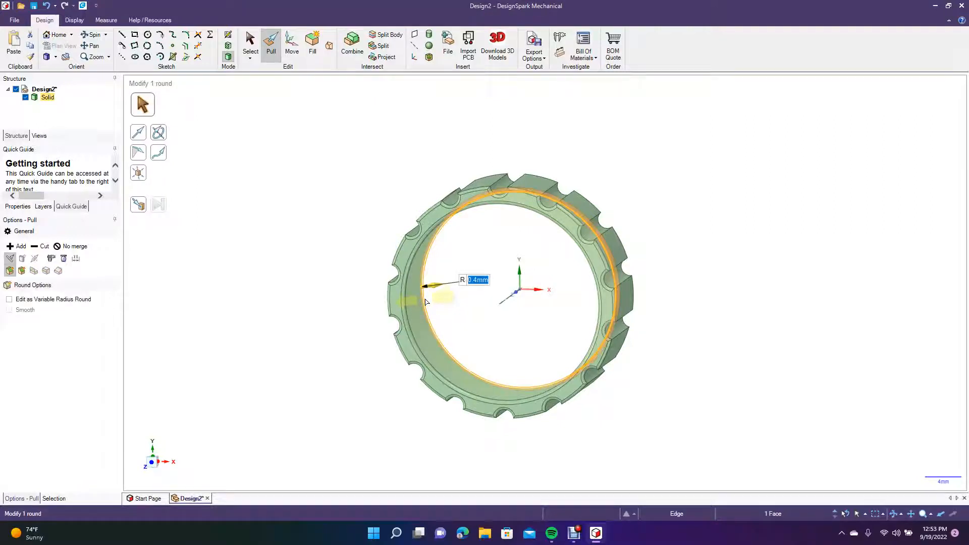
click(251, 46)
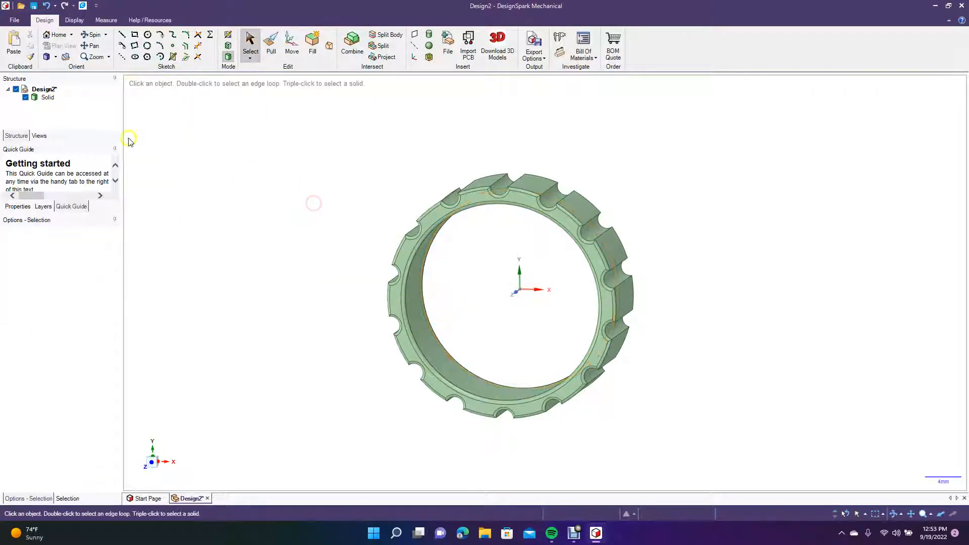
Inspect the finished notched ring from the side and switch to the Front view
click(92, 35)
drag(295, 163, 274, 317)
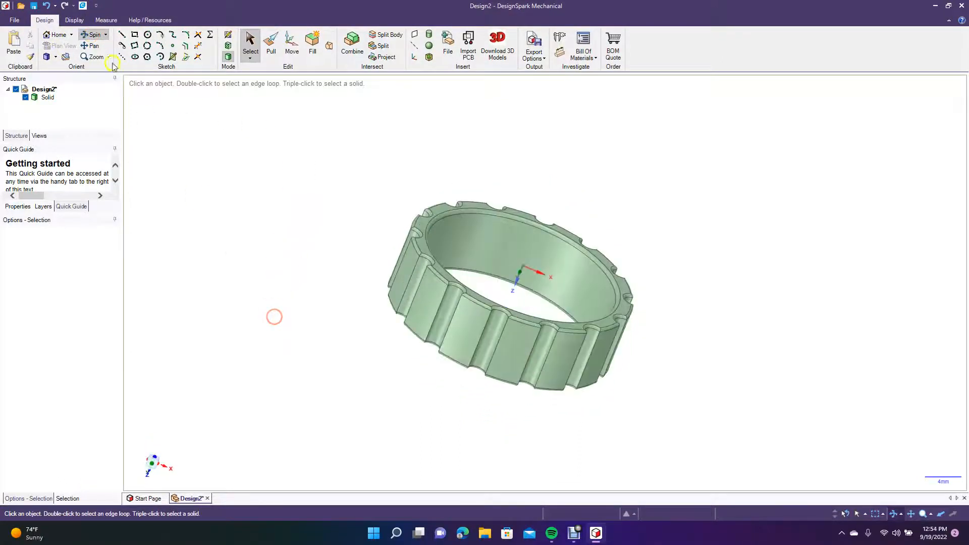
click(56, 57)
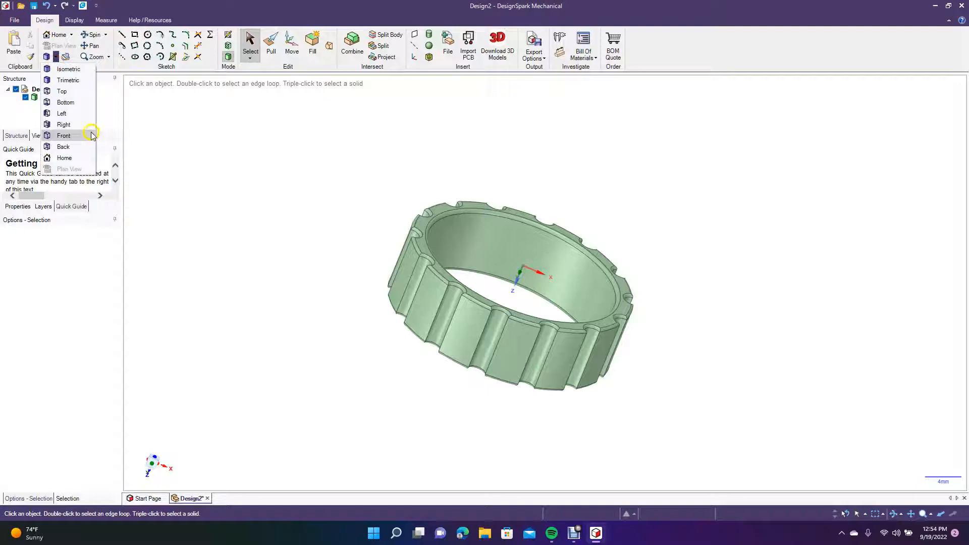
click(70, 137)
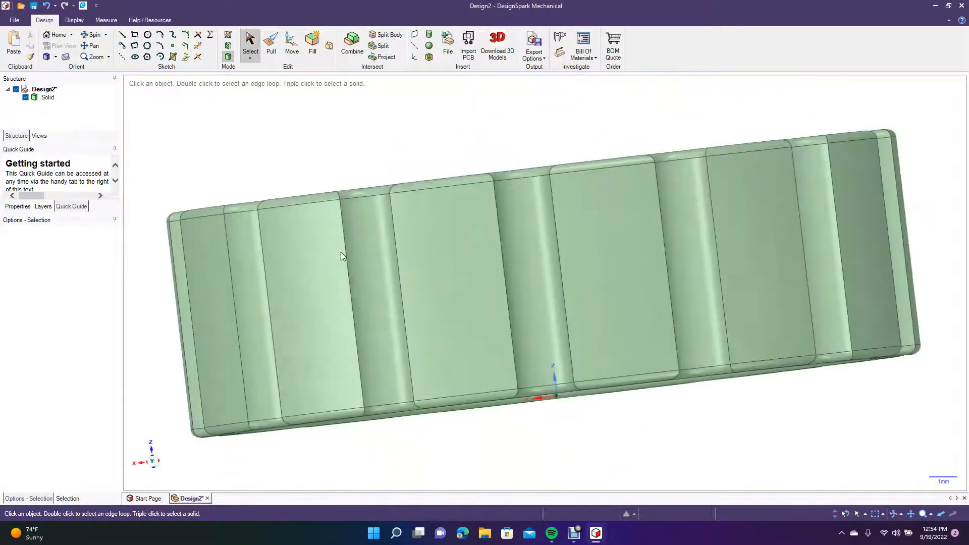
Copy the four boundary edges of one outer face between two notches and paste them as curves
click(97, 34)
drag(400, 144, 374, 162)
click(410, 203)
drag(544, 265, 519, 281)
click(268, 57)
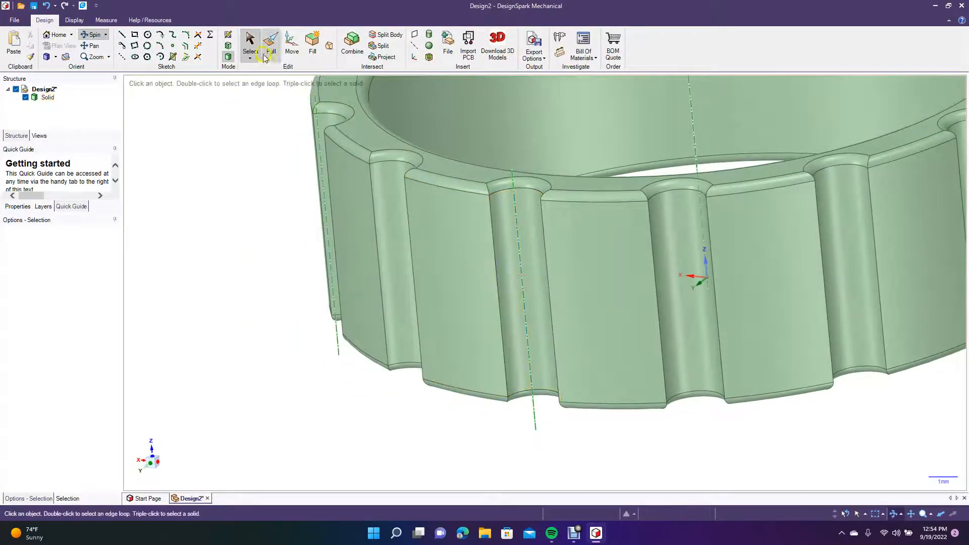
click(544, 249)
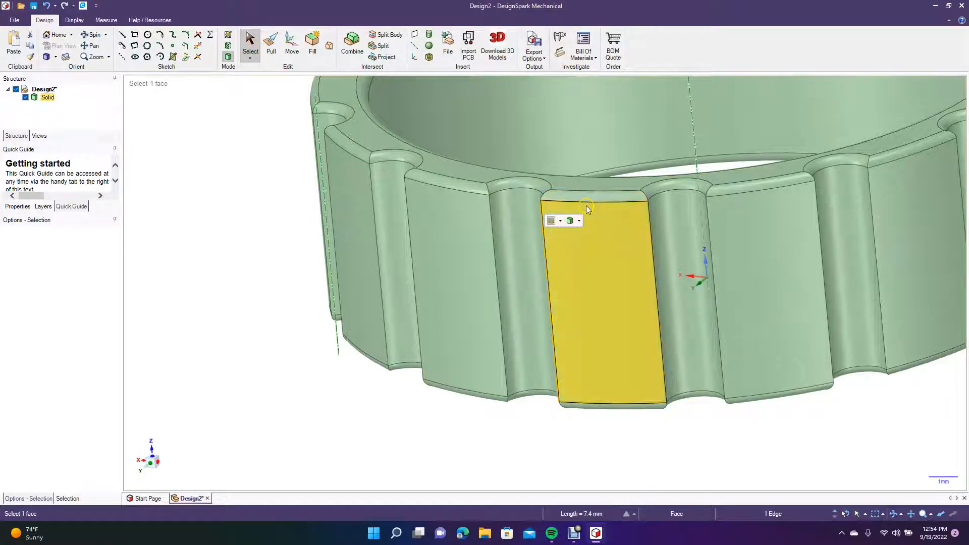
ctrl+click(654, 269)
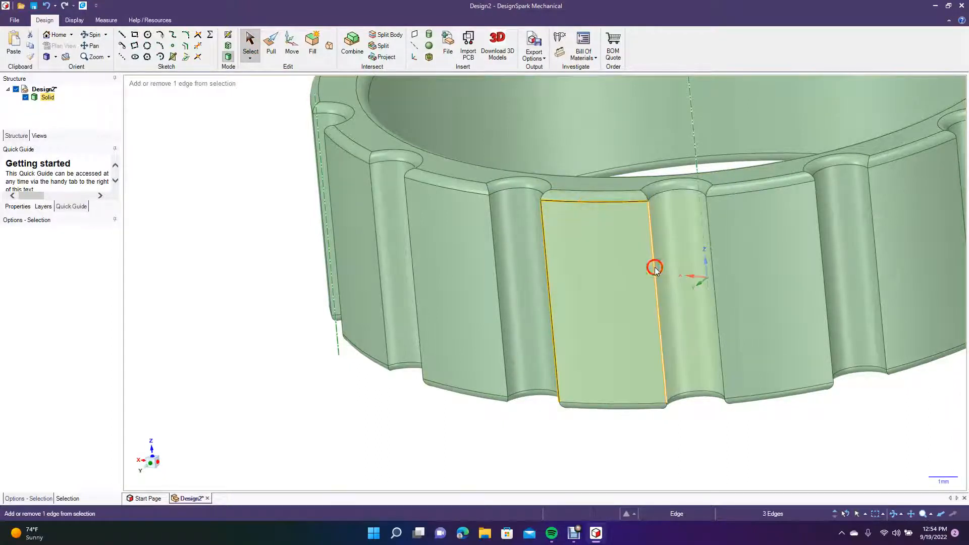
click(625, 343)
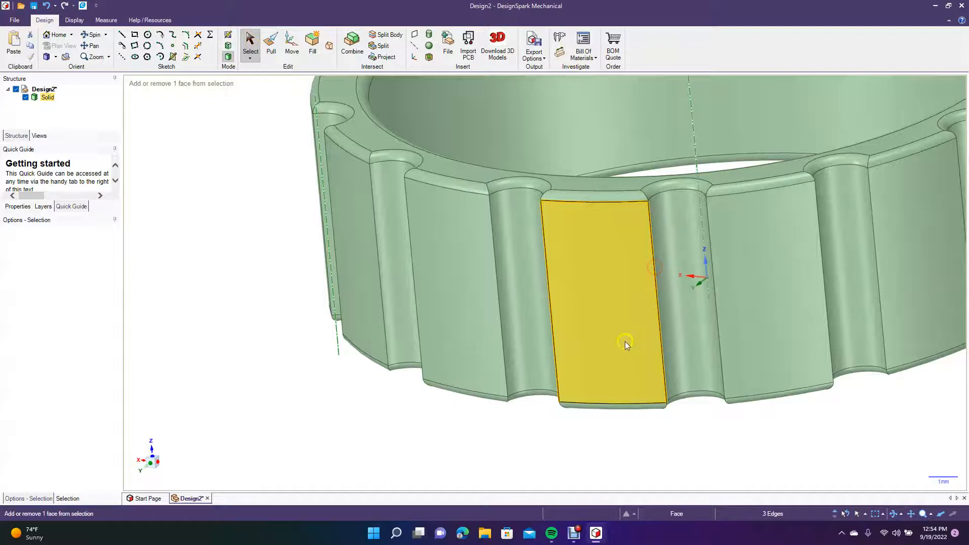
ctrl+click(604, 405)
key(ctrl+c)
key(ctrl+v)
Move the pasted curve loop about 1.08 mm outward from the ring and fill it into a surface
click(291, 44)
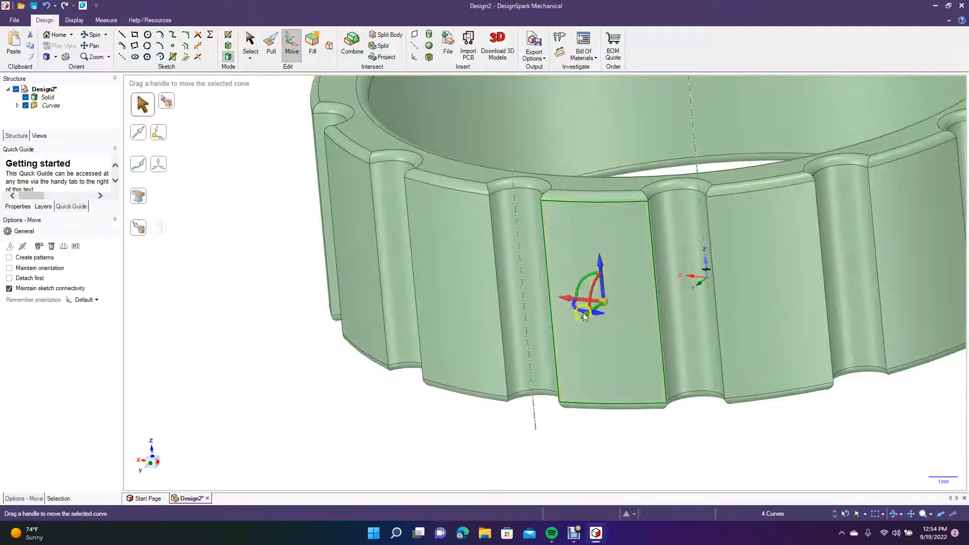
drag(584, 317, 575, 336)
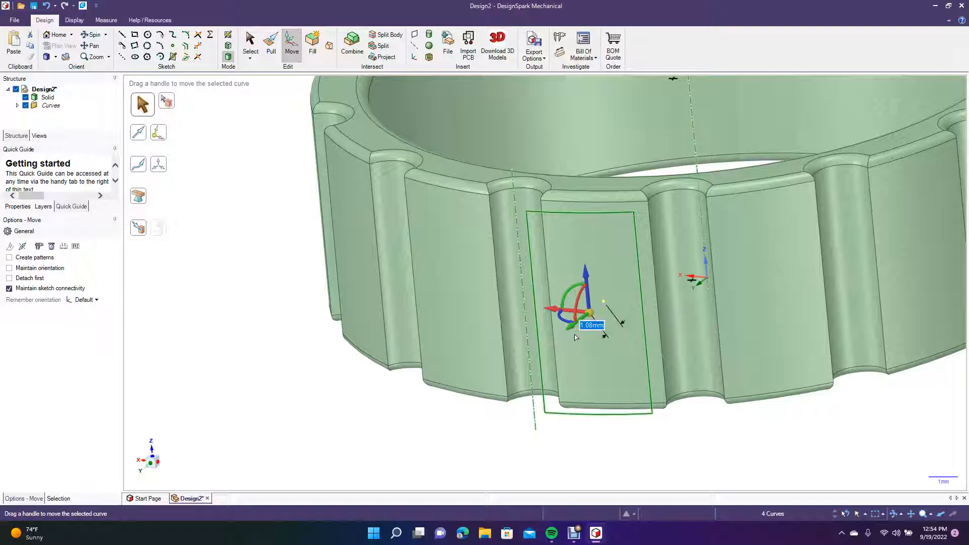
click(314, 47)
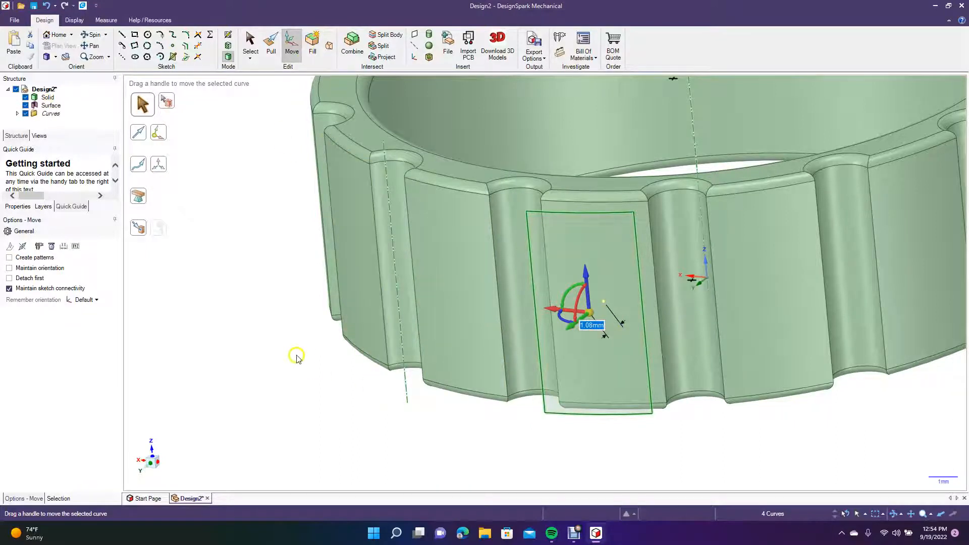
Scale the new surface down about its upper corner to a small rectangle about a third of its size
click(568, 325)
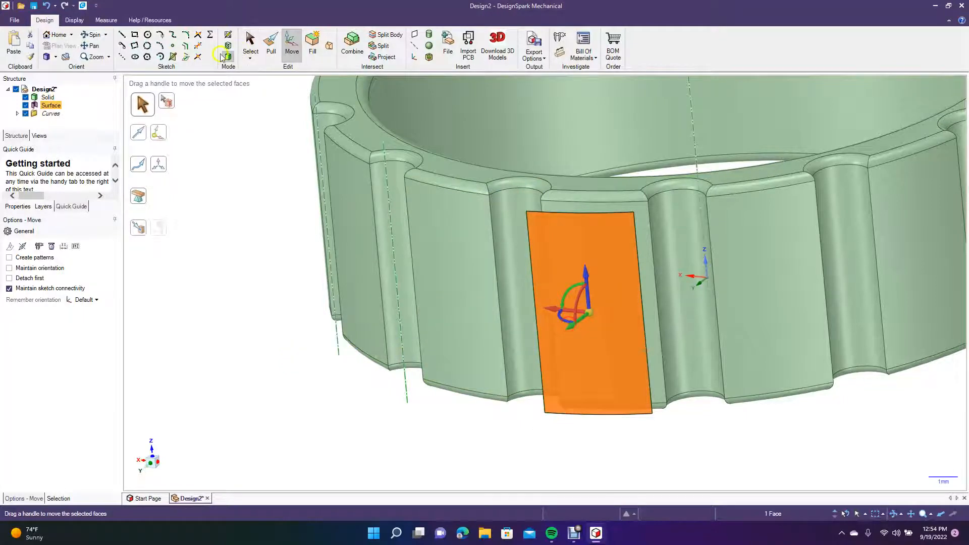
click(271, 41)
click(141, 174)
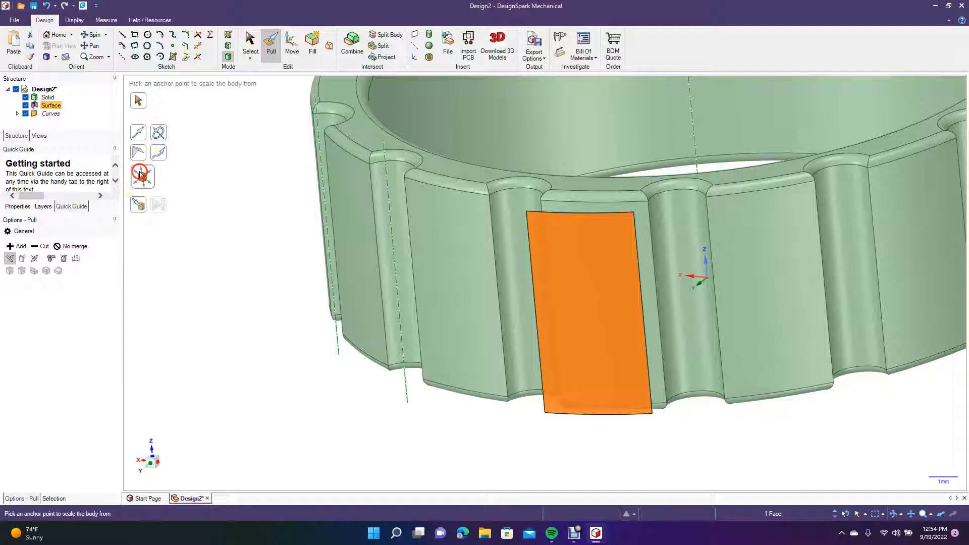
click(526, 213)
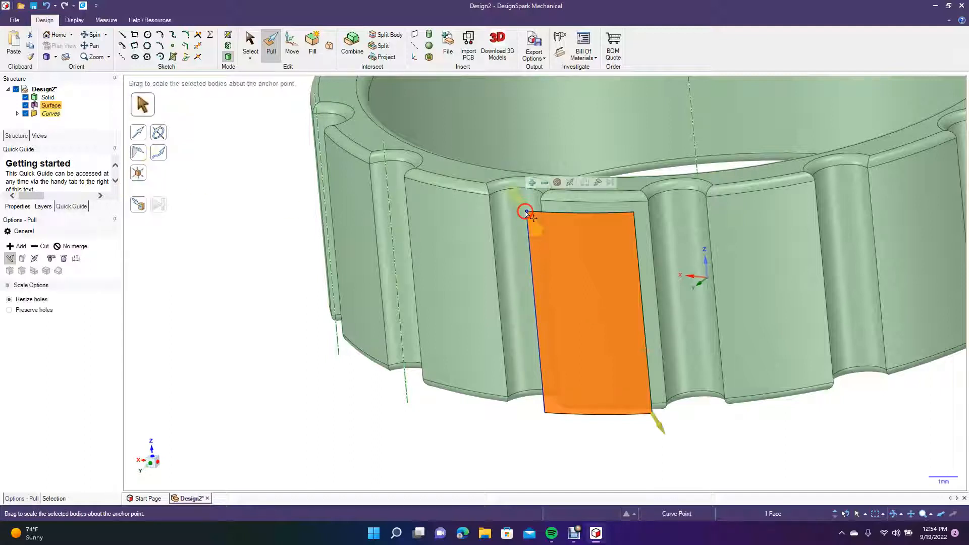
drag(526, 213, 403, 94)
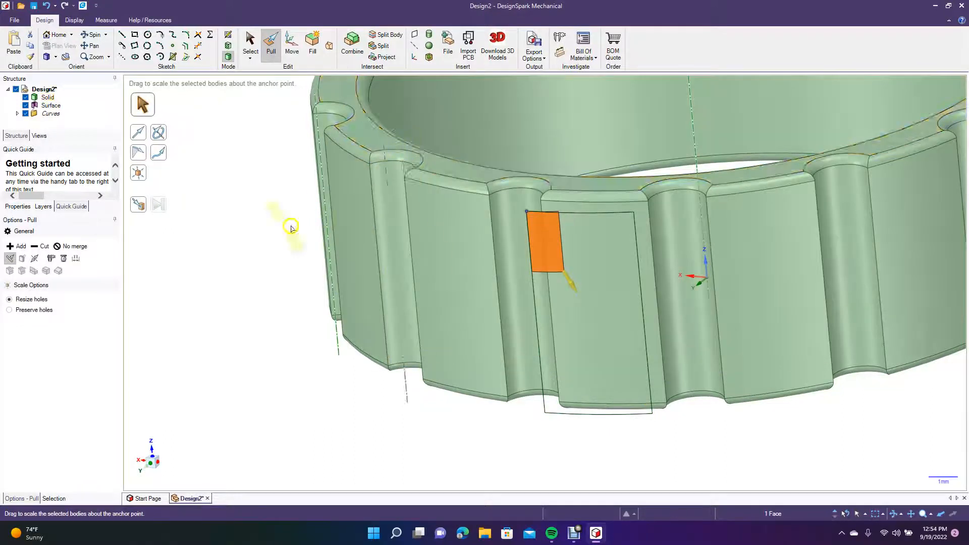
click(247, 49)
click(249, 237)
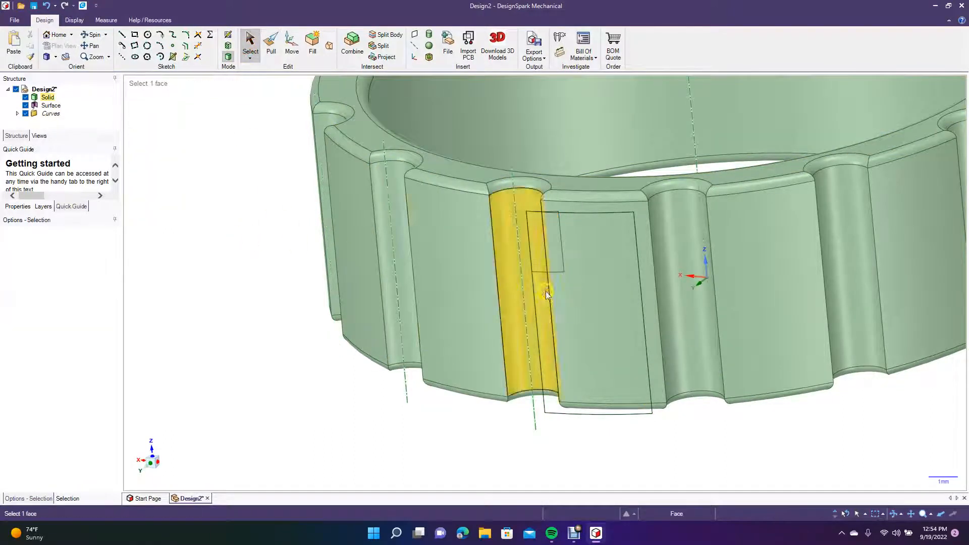
Delete the four leftover boundary curves around the small rectangular surface
click(535, 308)
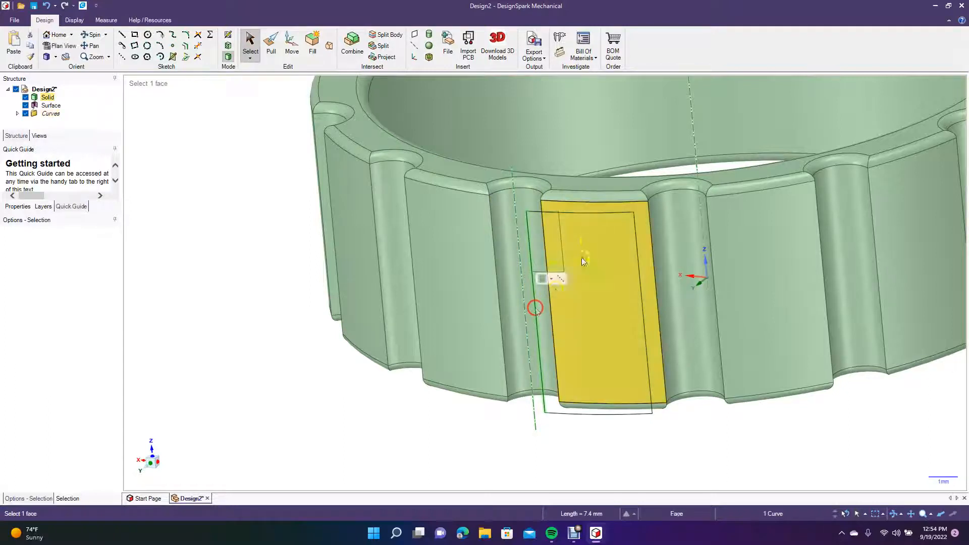
ctrl+click(586, 213)
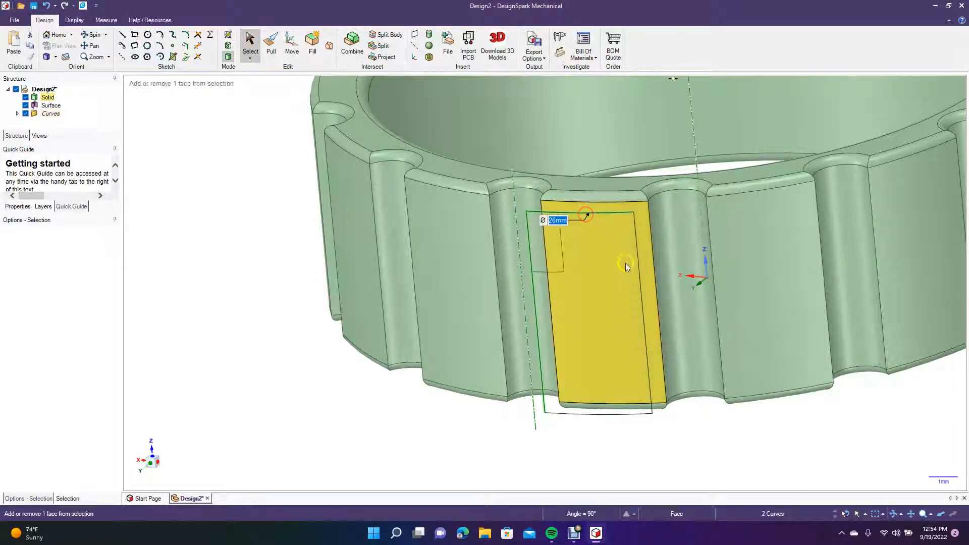
ctrl+click(637, 275)
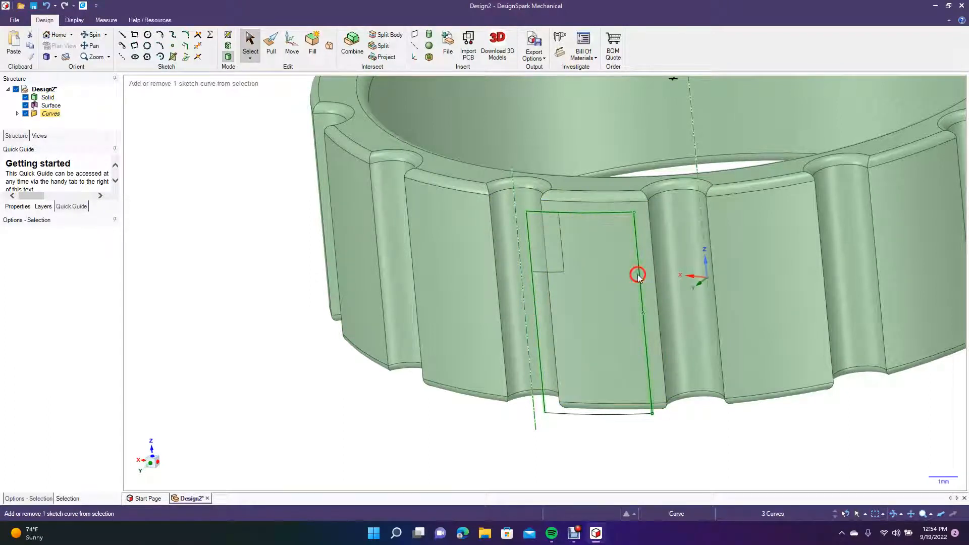
ctrl+click(584, 412)
key(Delete)
click(153, 104)
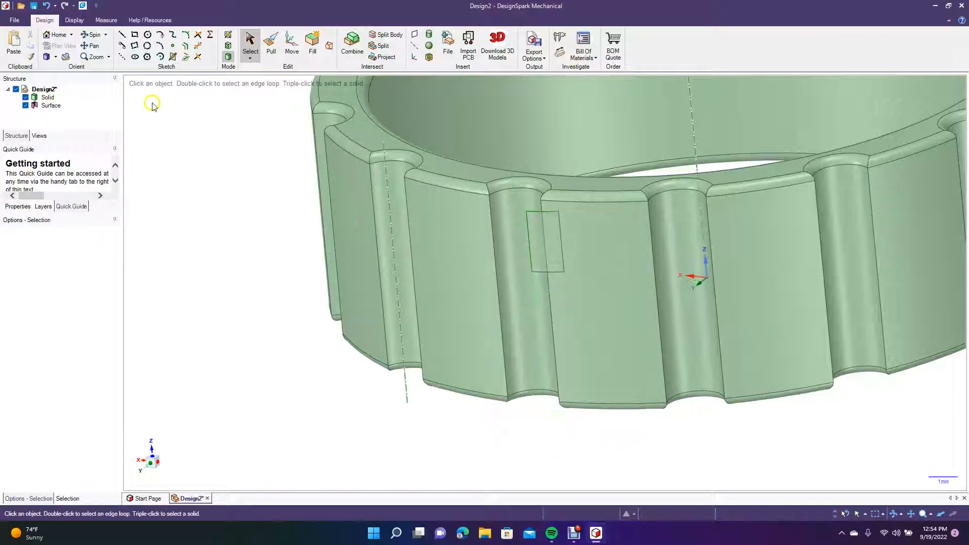
Centre the small surface on its outer face in Front view, moving it 2.94 mm down, 1.2 mm sideways and 0.1 mm up
click(56, 57)
click(71, 144)
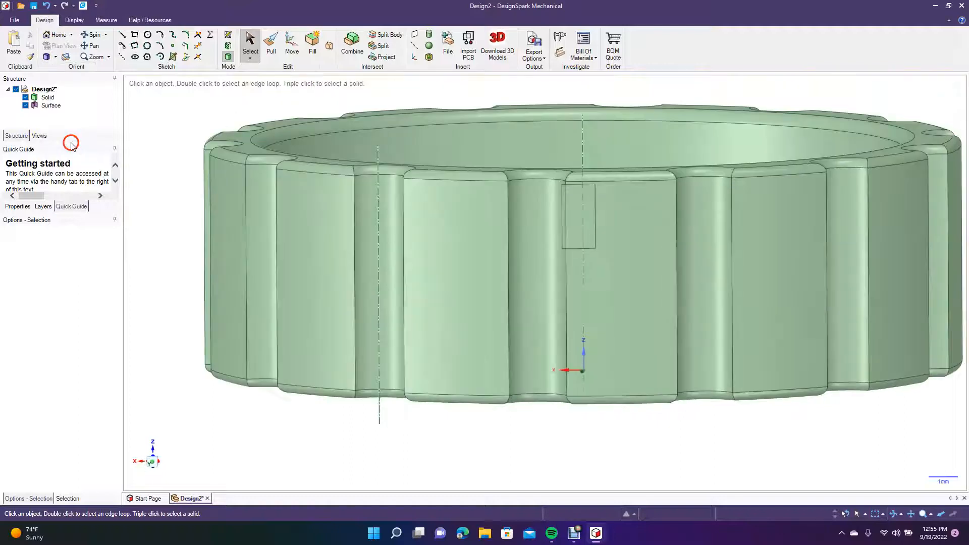
click(592, 213)
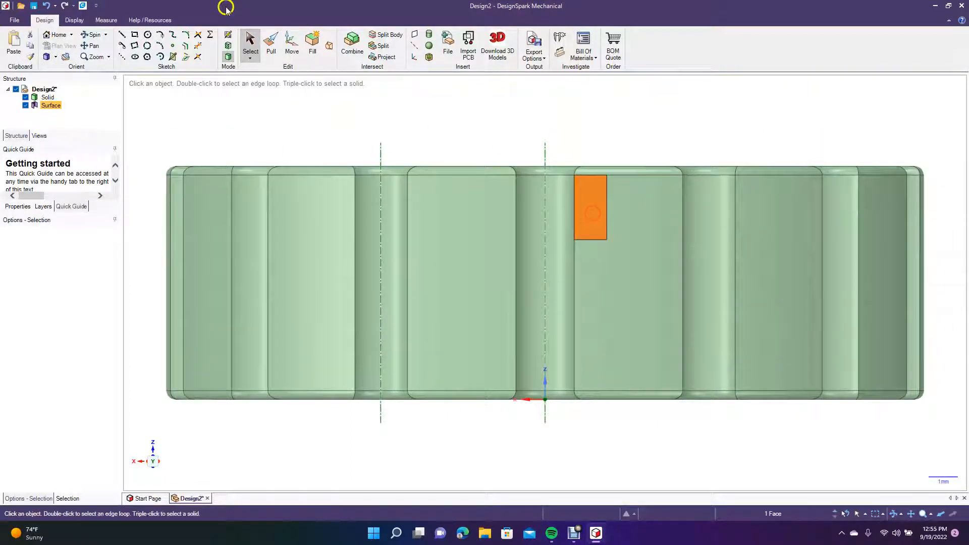
click(291, 42)
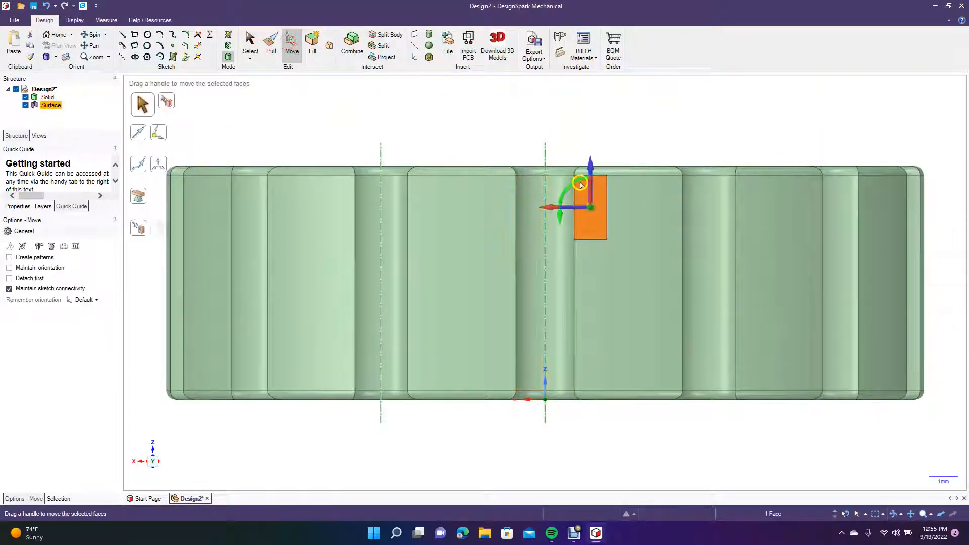
drag(590, 162, 591, 247)
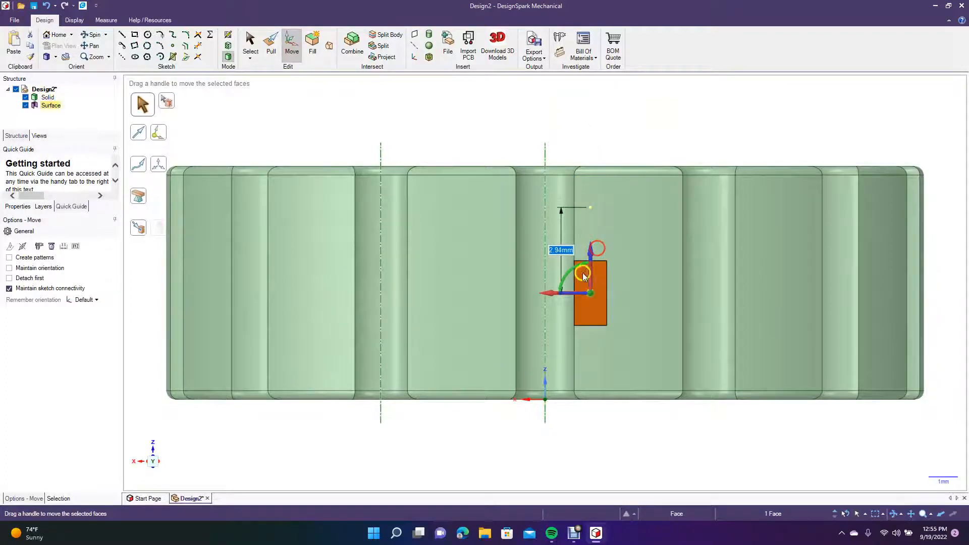
drag(561, 296, 587, 296)
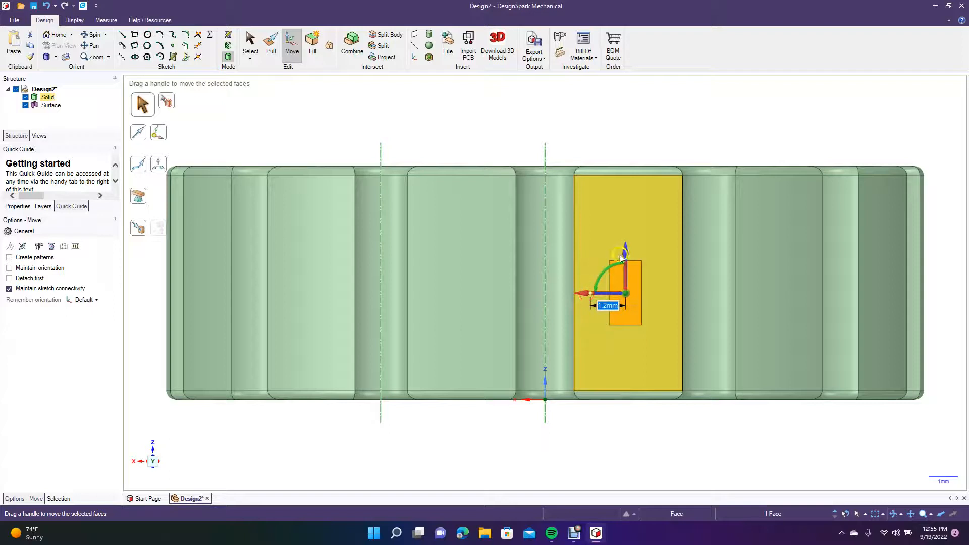
drag(625, 255, 625, 251)
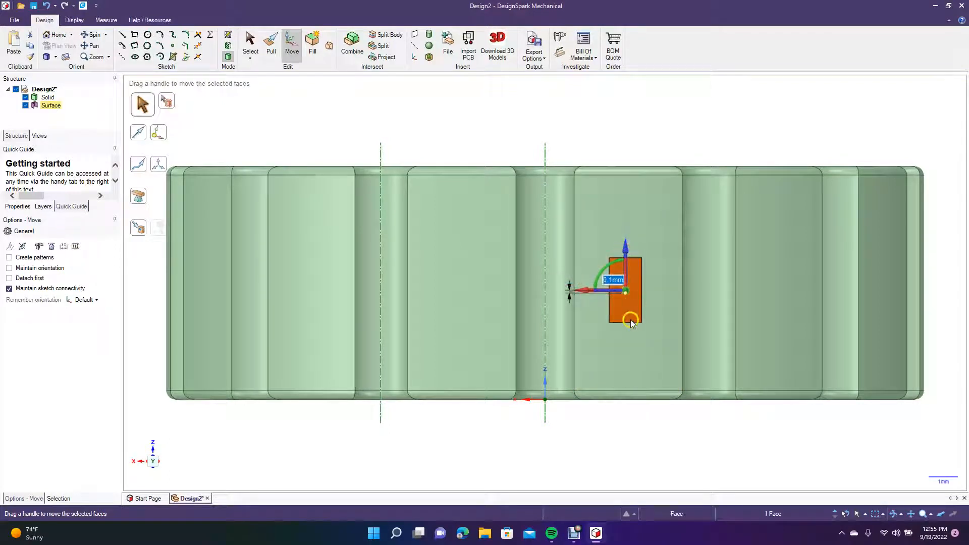
click(586, 469)
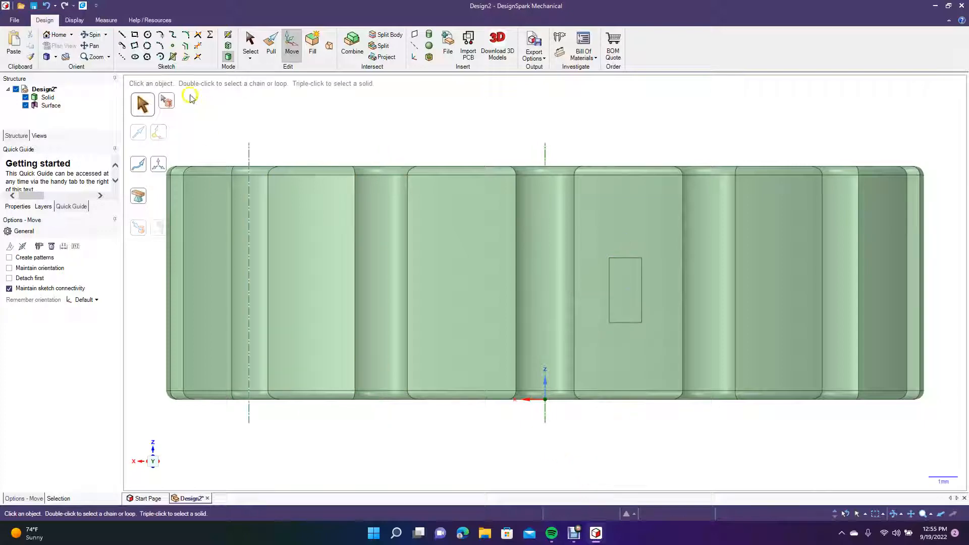
Move the small rectangular surface 0.5 mm inward toward the ring
click(92, 37)
drag(330, 219, 208, 225)
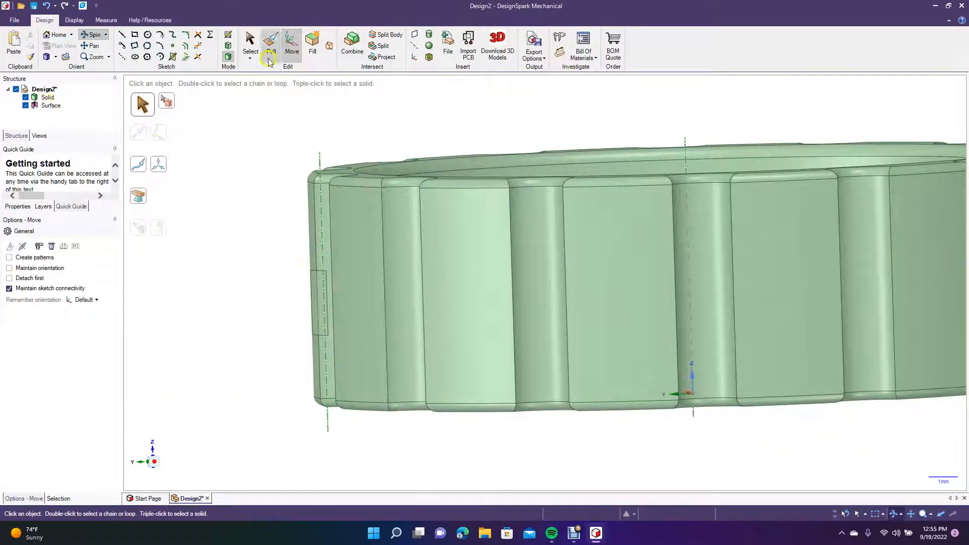
click(290, 48)
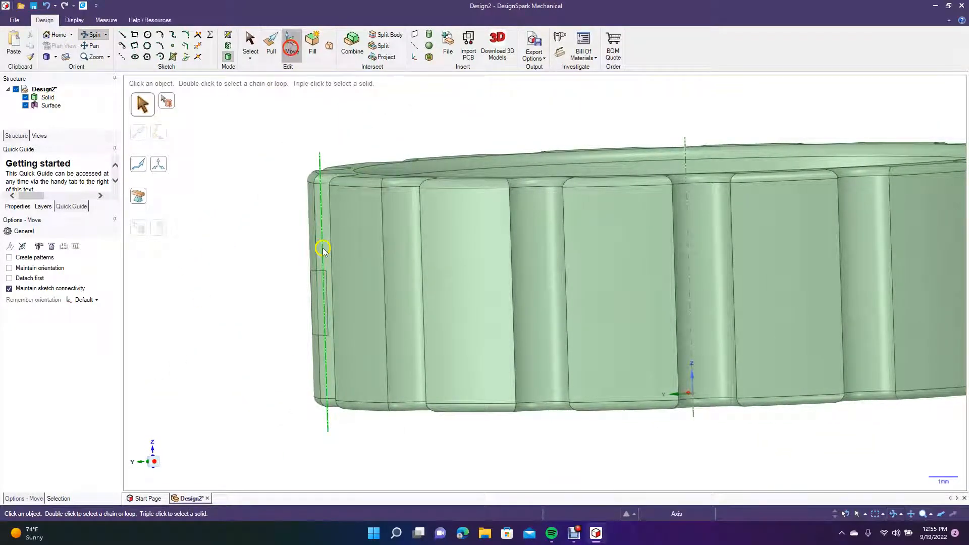
click(315, 285)
drag(284, 305, 319, 307)
drag(316, 307, 298, 314)
text(0)
key(Return)
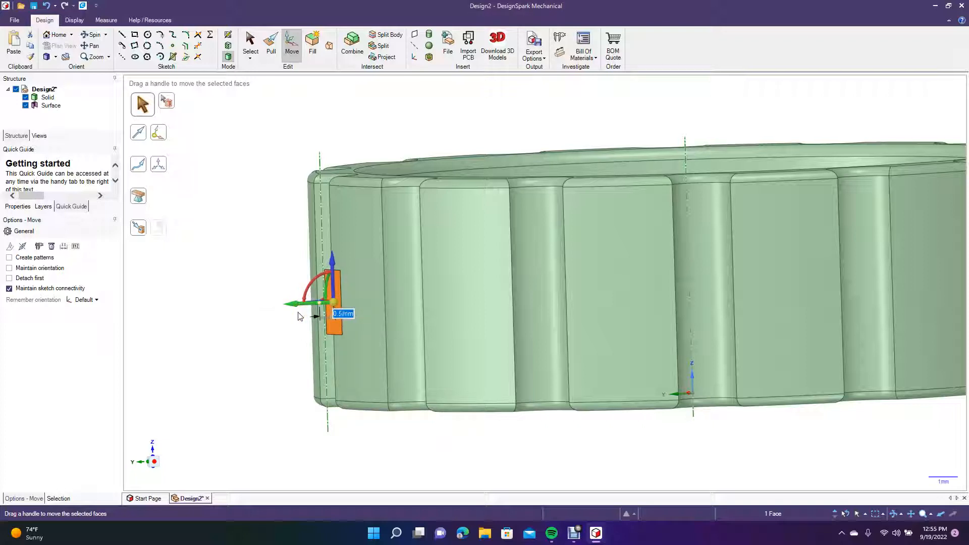
click(264, 275)
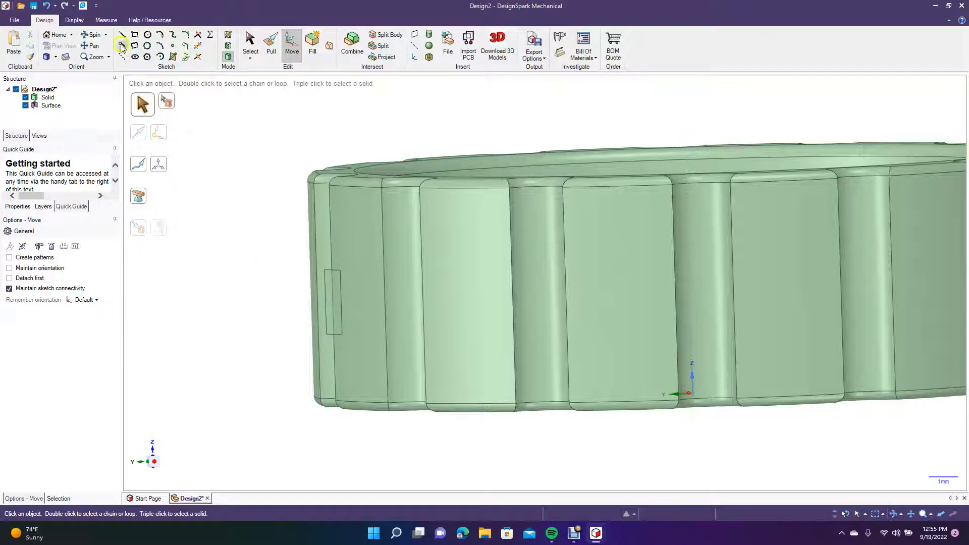
Create a circular pattern of the small rectangular surface around the ring's central axis
click(91, 36)
click(92, 36)
drag(302, 124, 323, 147)
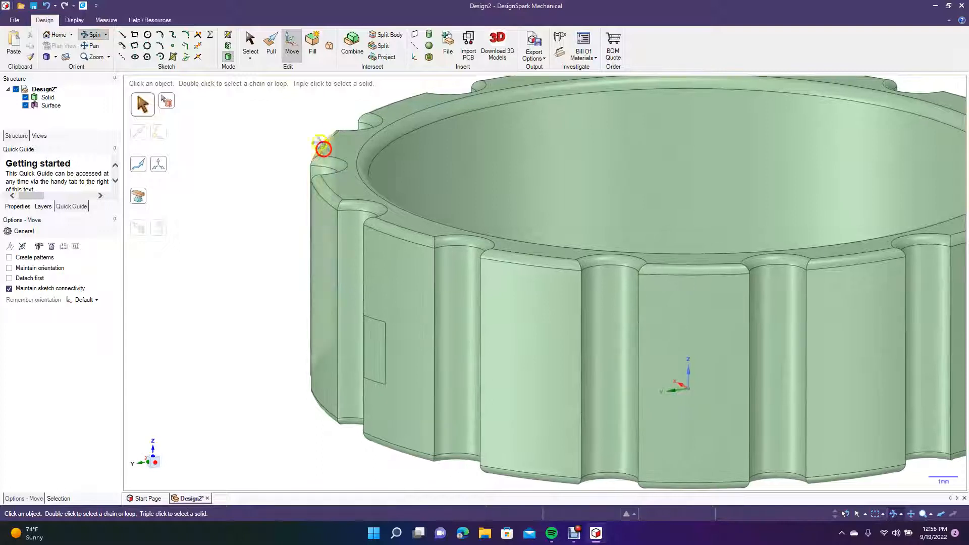
click(292, 41)
click(377, 373)
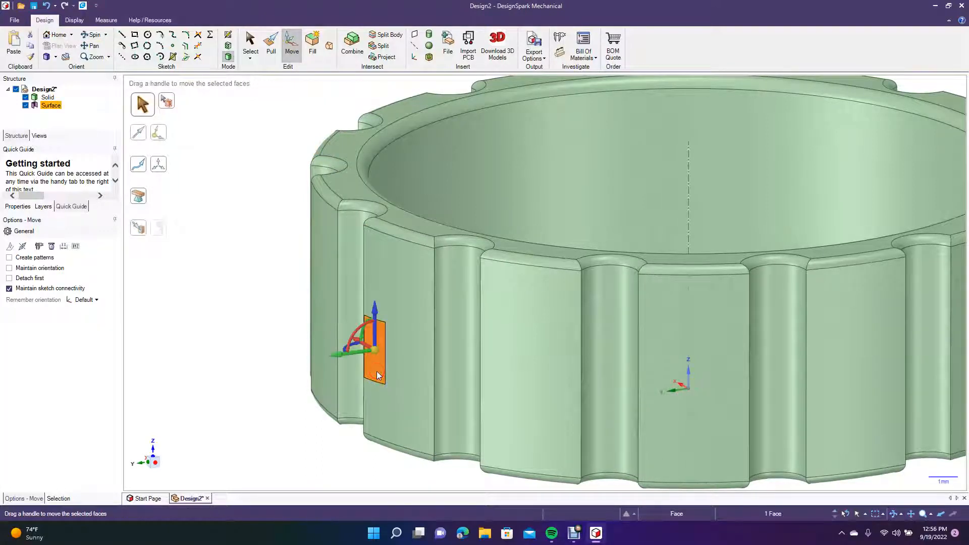
click(40, 258)
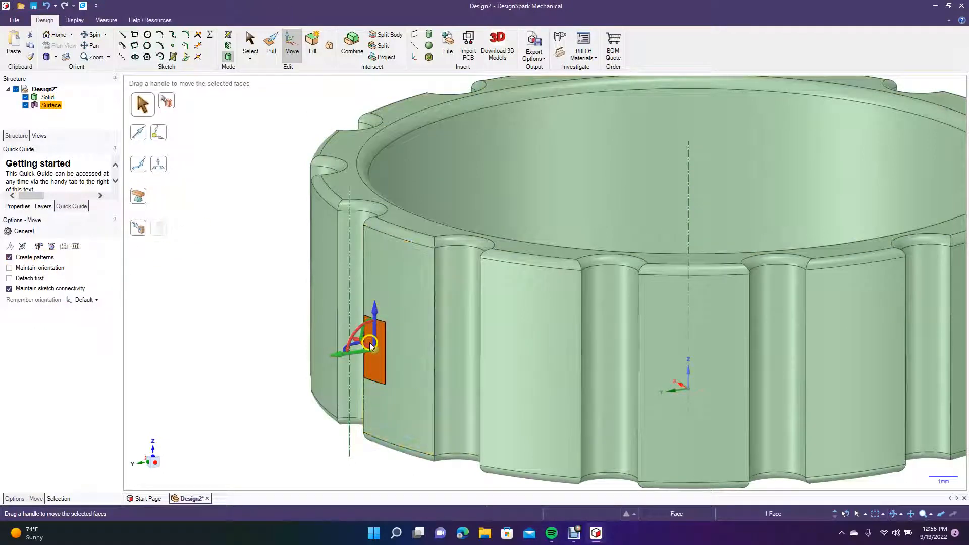
drag(375, 349, 809, 175)
Set the circular pattern's count to 14
triple_click(809, 177)
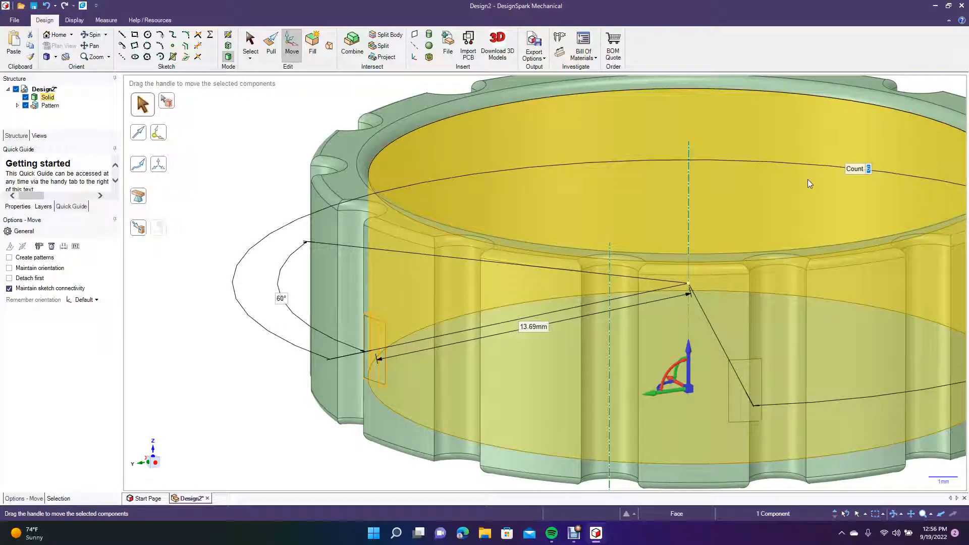
text(14)
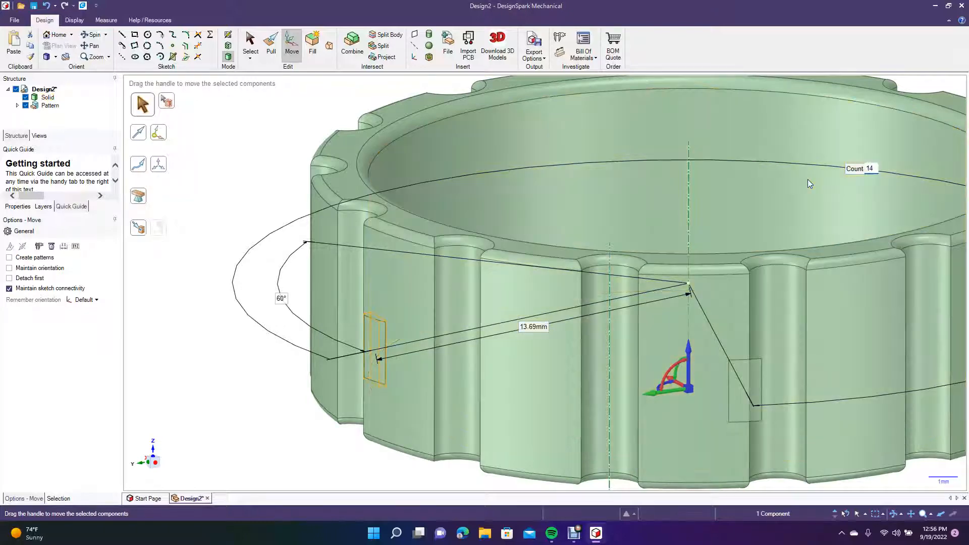
key(Return)
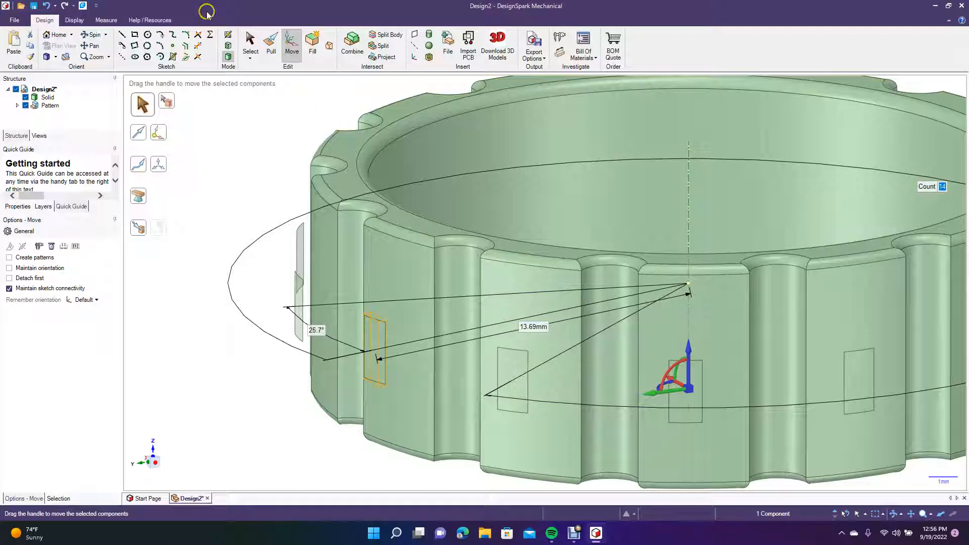
click(250, 44)
click(229, 168)
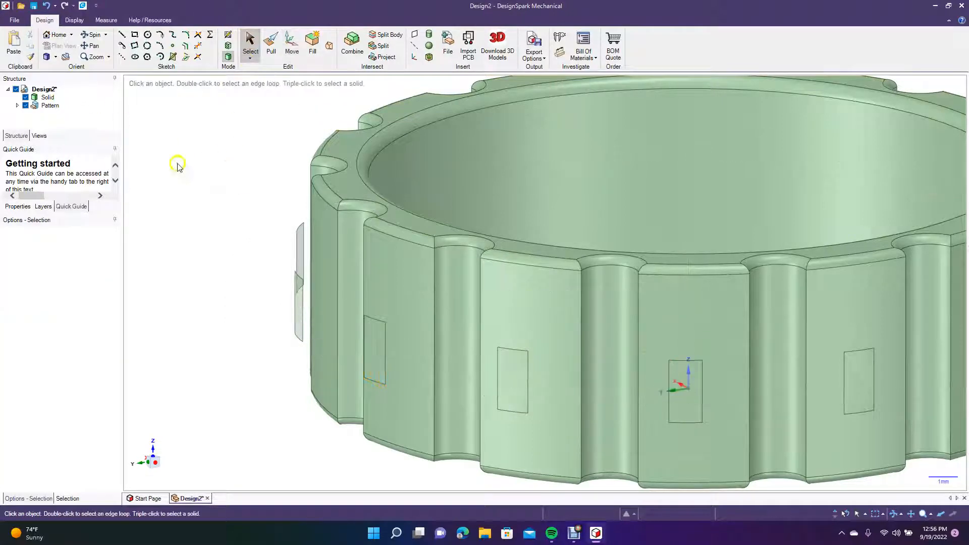
ctrl+scroll(177, 163, down, 5)
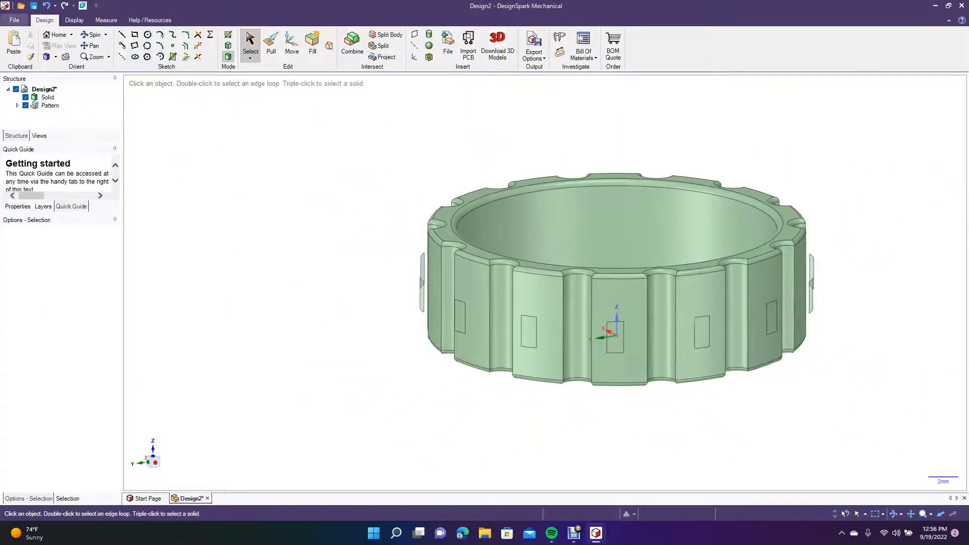
Blend one outer face of the ring to its small rectangular surface with ruled segments
click(86, 35)
drag(233, 197, 264, 195)
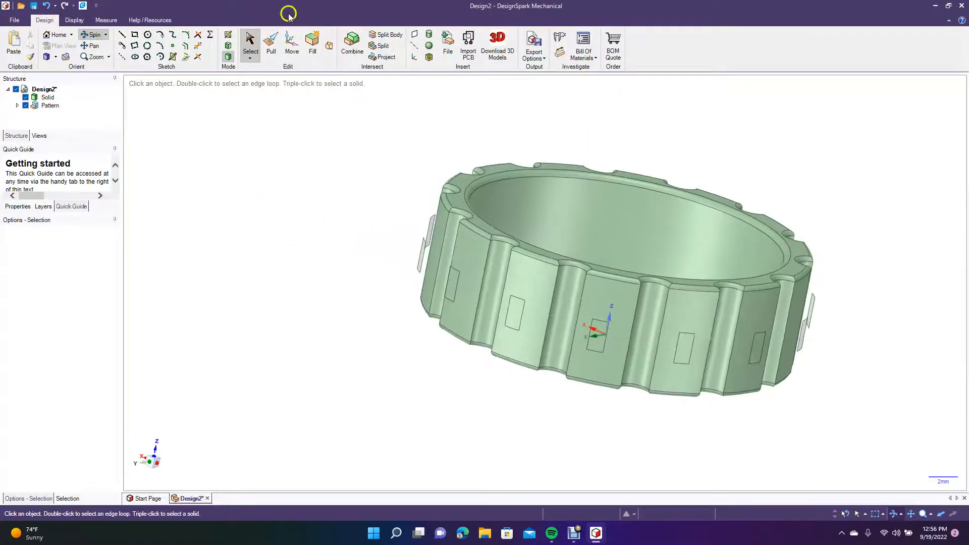
click(520, 270)
click(516, 317)
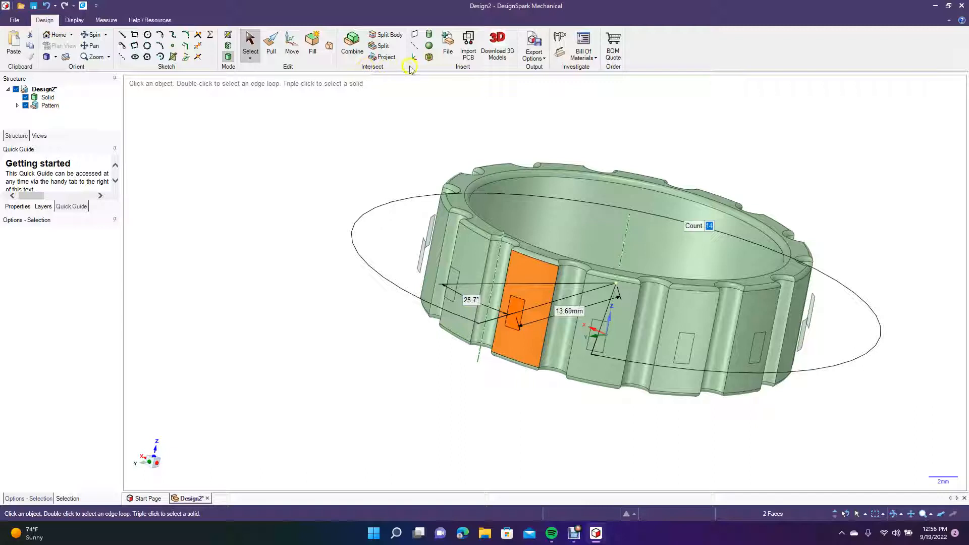
click(329, 48)
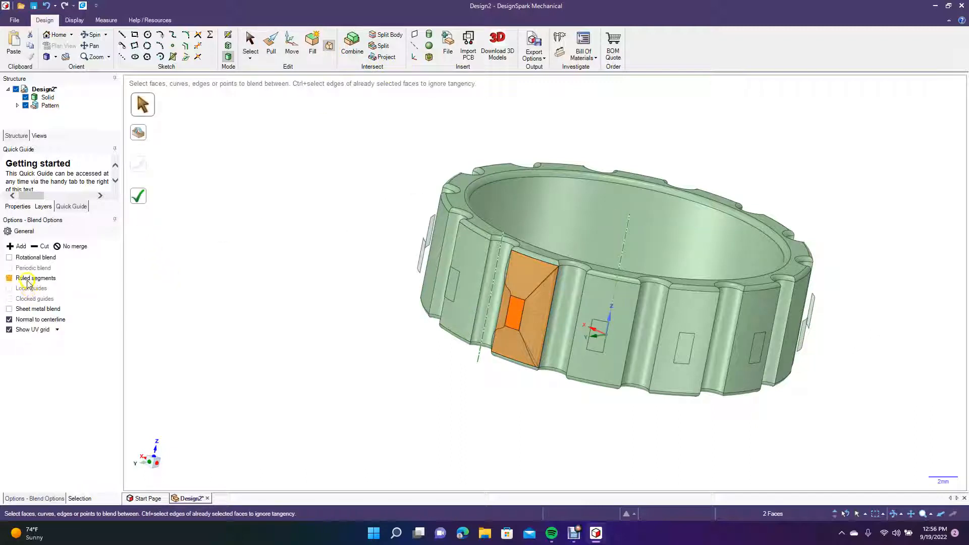
click(9, 278)
click(140, 199)
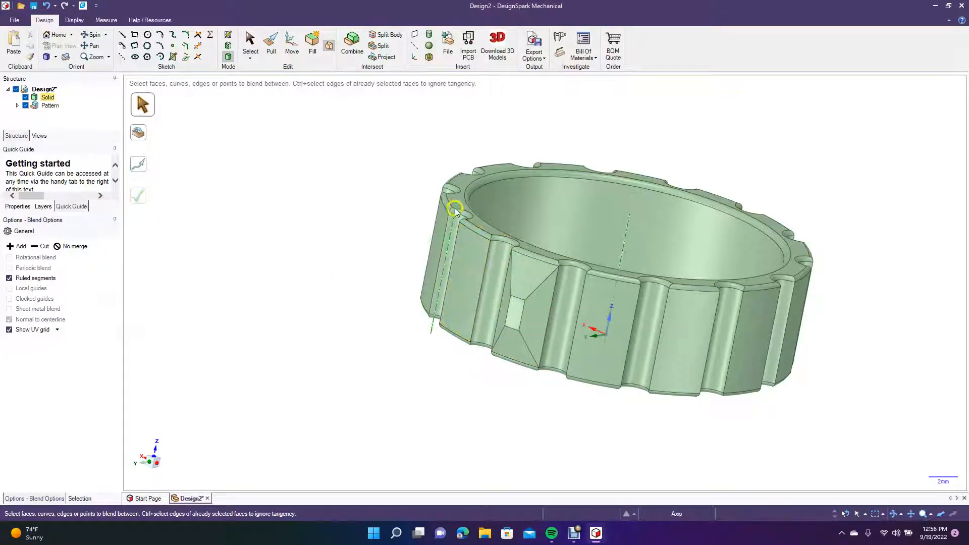
Undo the merged blend and create it again as a separate solid with the No merge option
click(464, 277)
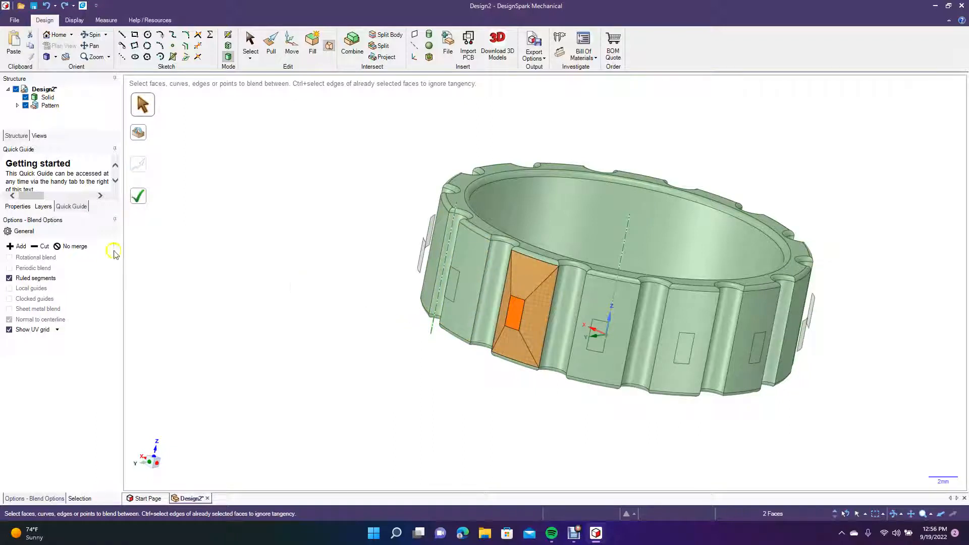
click(81, 246)
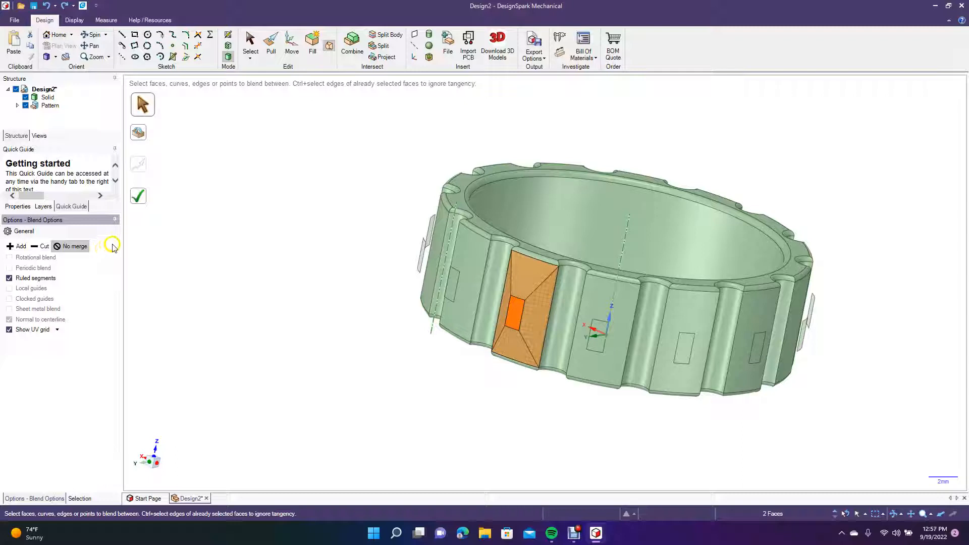
click(143, 199)
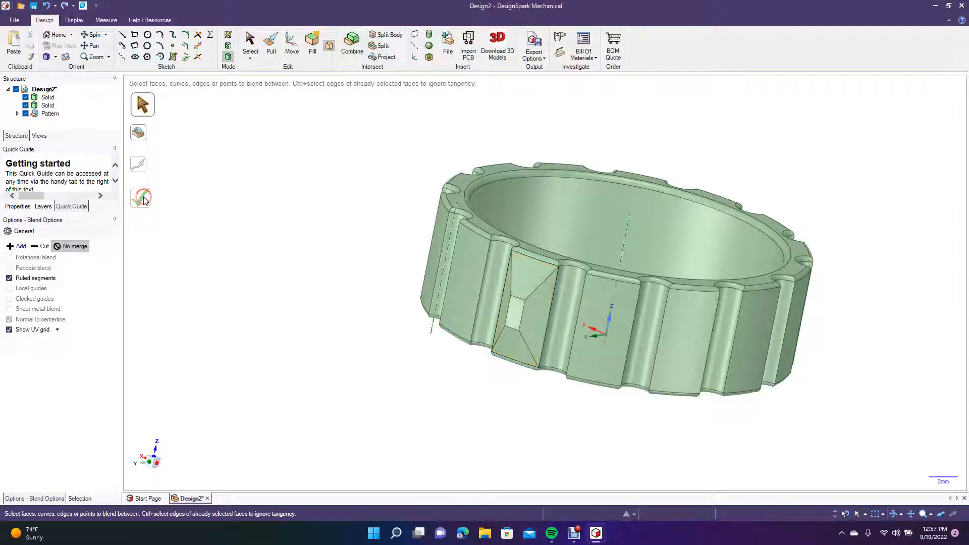
Create a circular pattern of the blended solid around the ring's central axis with a count of 14
click(48, 106)
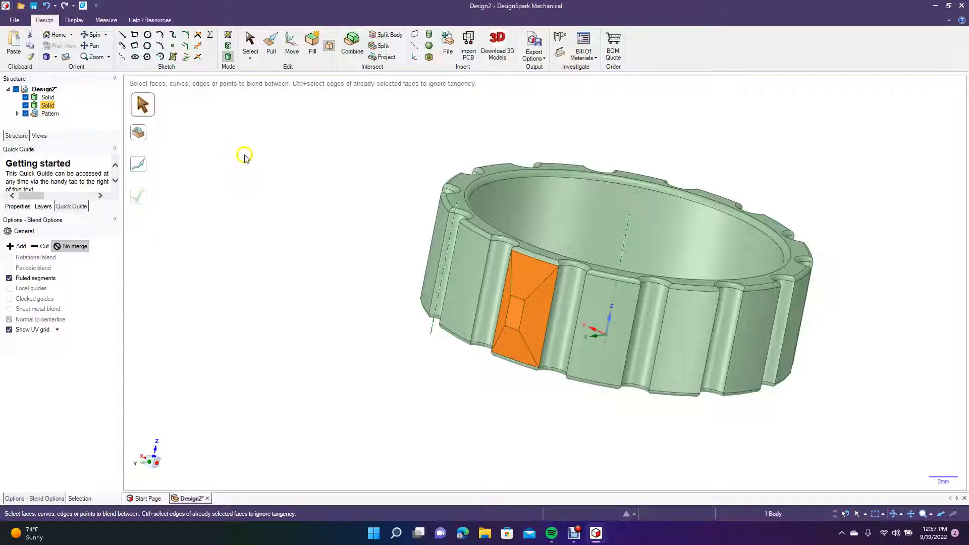
click(291, 45)
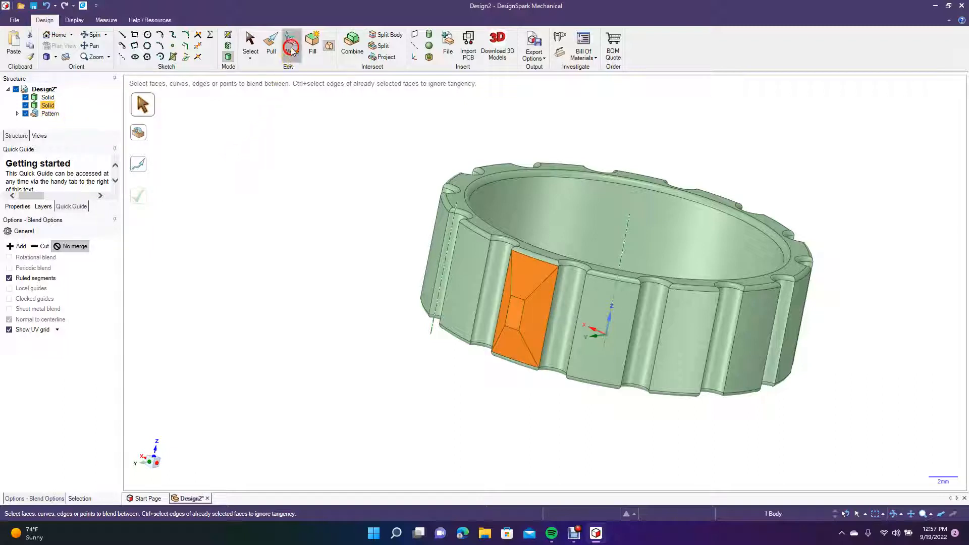
click(9, 257)
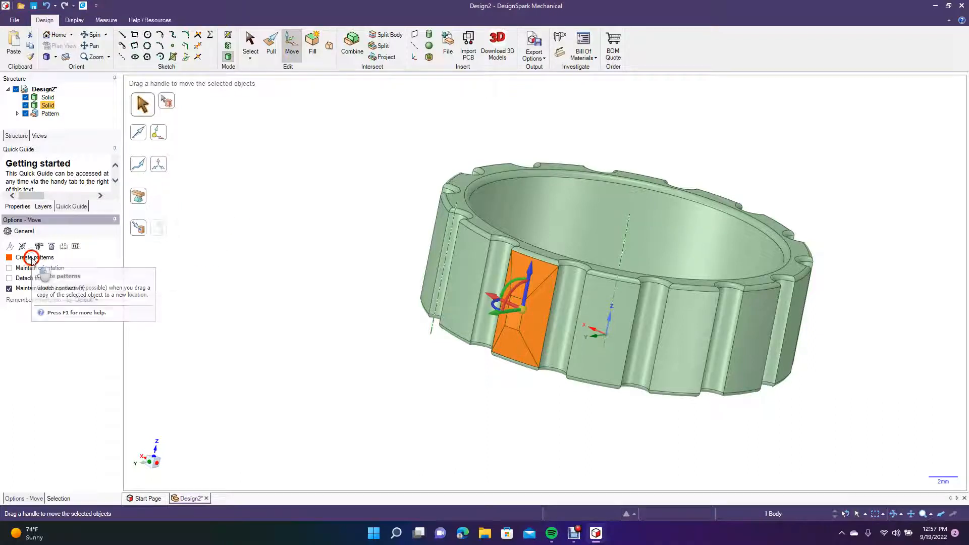
drag(507, 313, 609, 265)
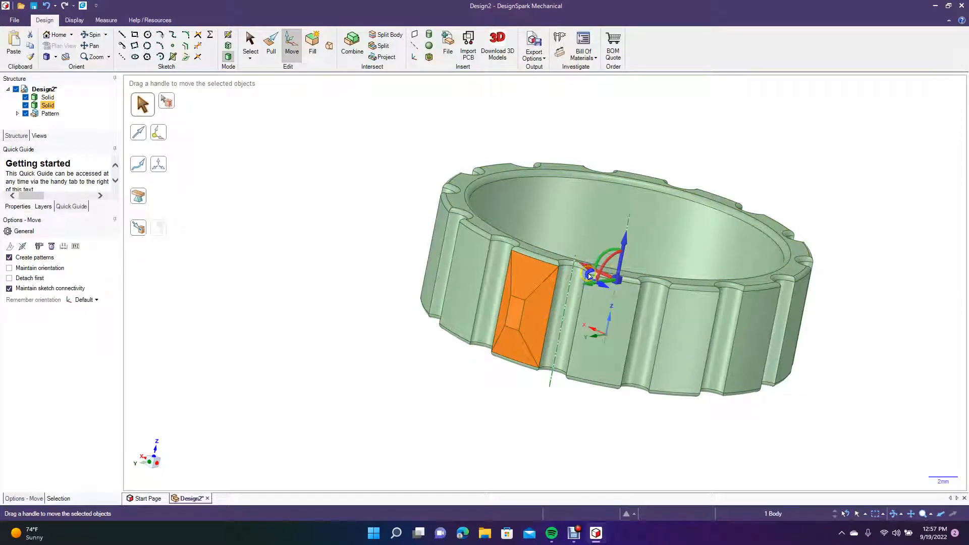
drag(588, 273, 486, 303)
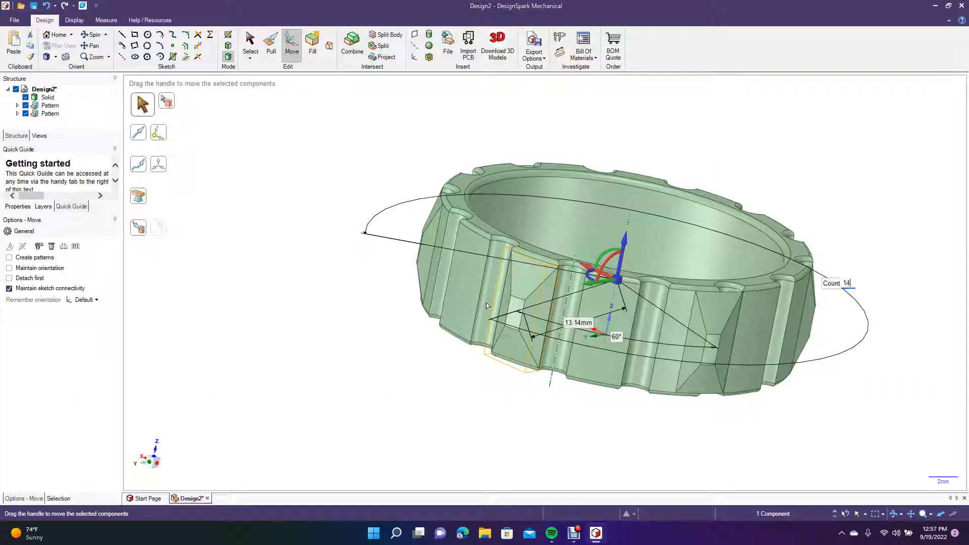
key(Return)
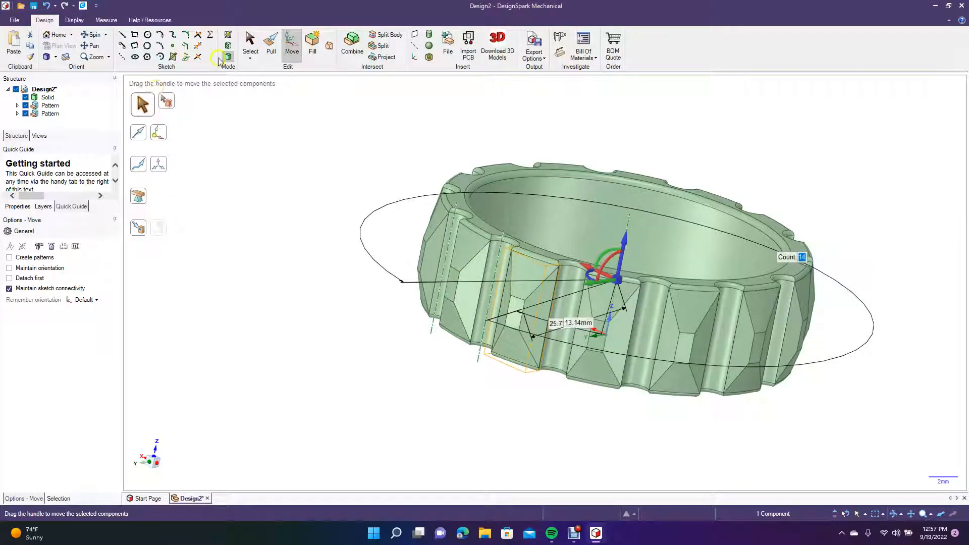
click(251, 40)
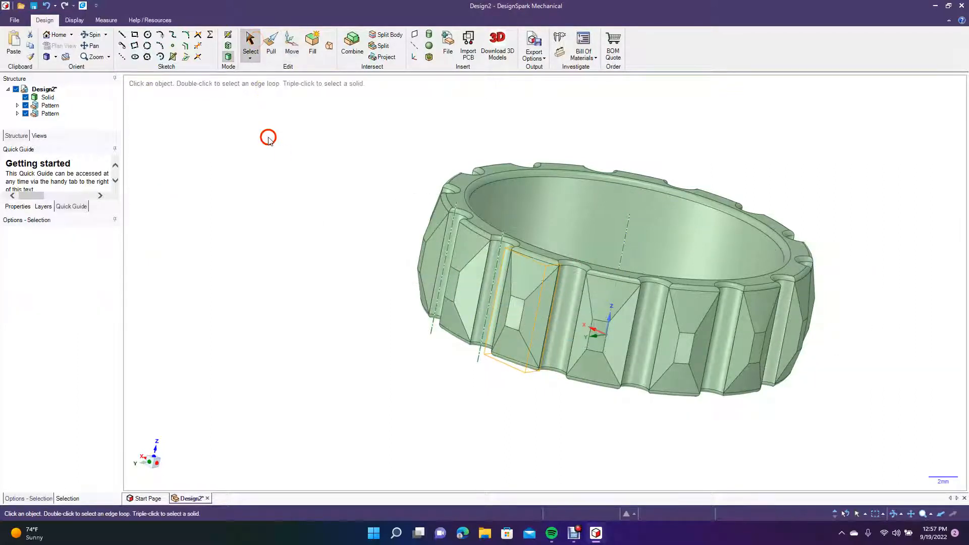
Save the design on the Desktop as "New ring" in the DS Mechanical file format
click(92, 35)
drag(306, 255, 610, 157)
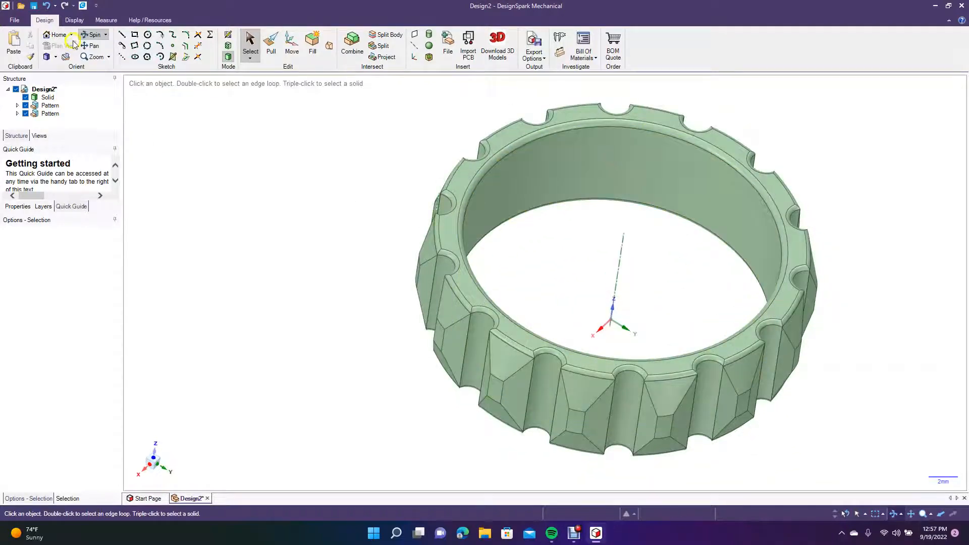
click(13, 20)
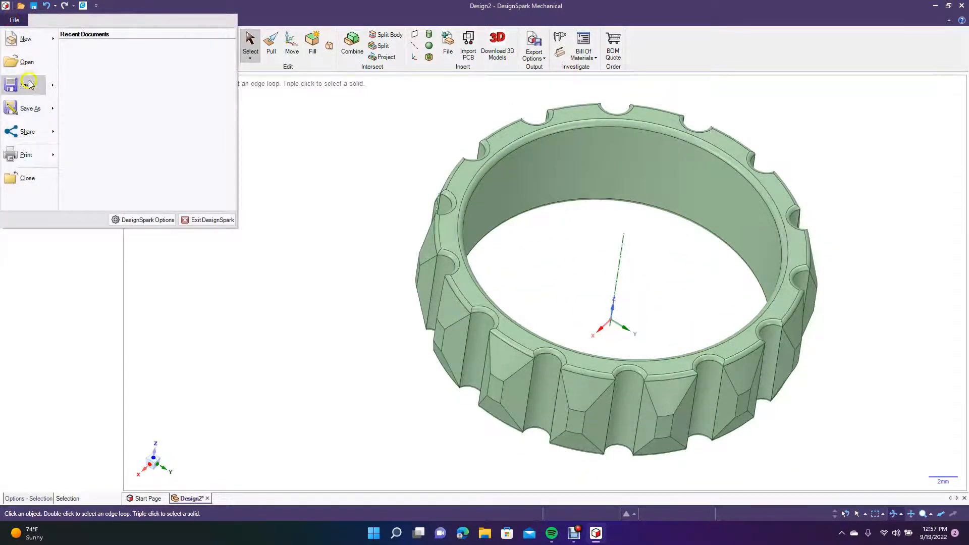
click(28, 81)
text(New ring)
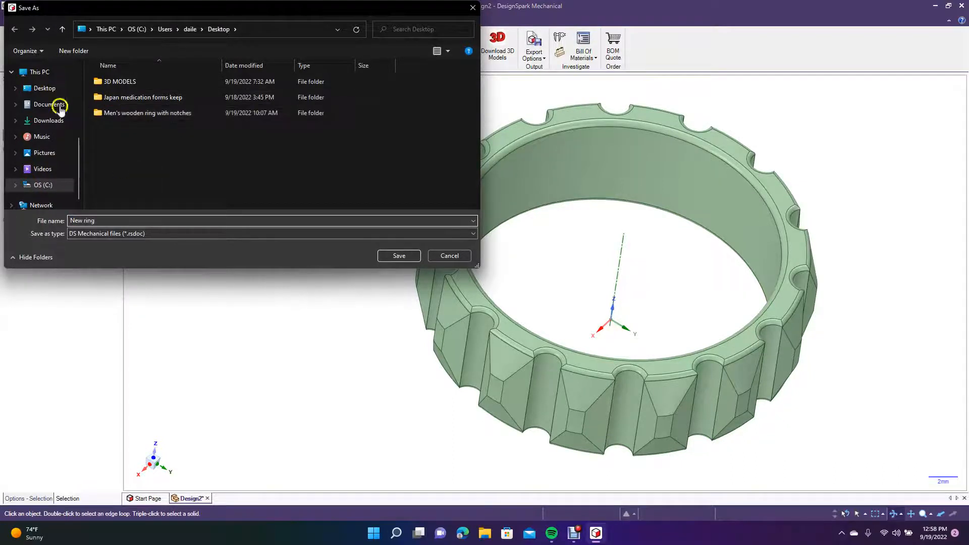
click(44, 88)
click(399, 255)
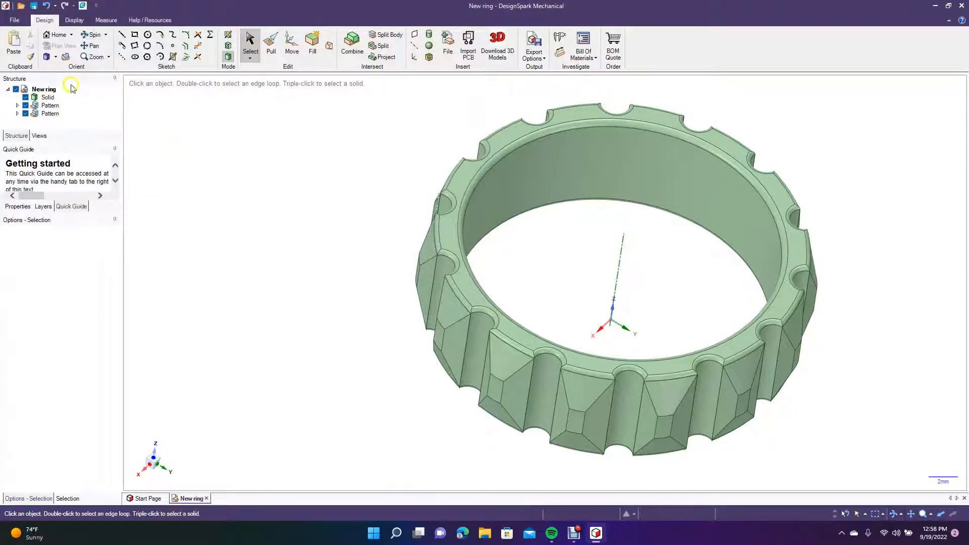
Save a copy of the ring on the Desktop as an STL file with Fine export resolution
click(14, 21)
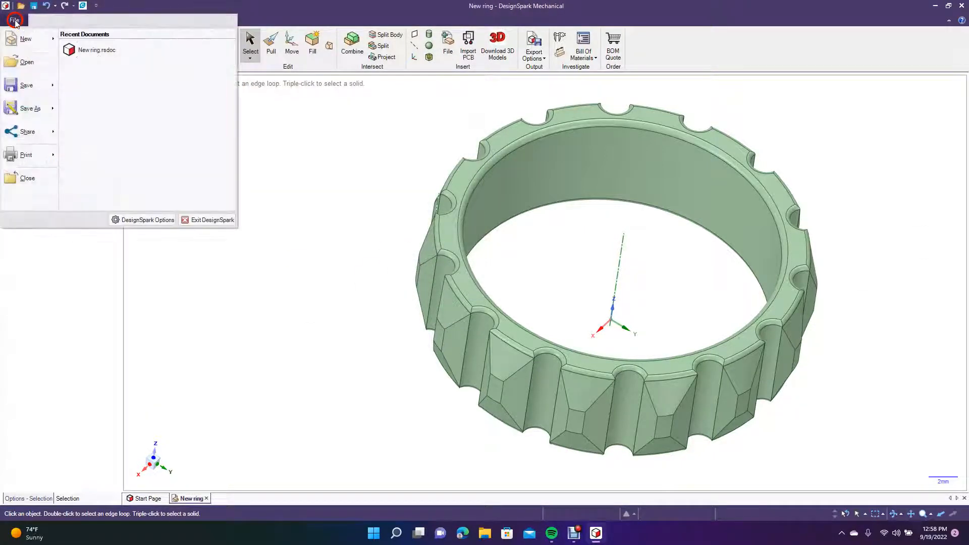
click(34, 108)
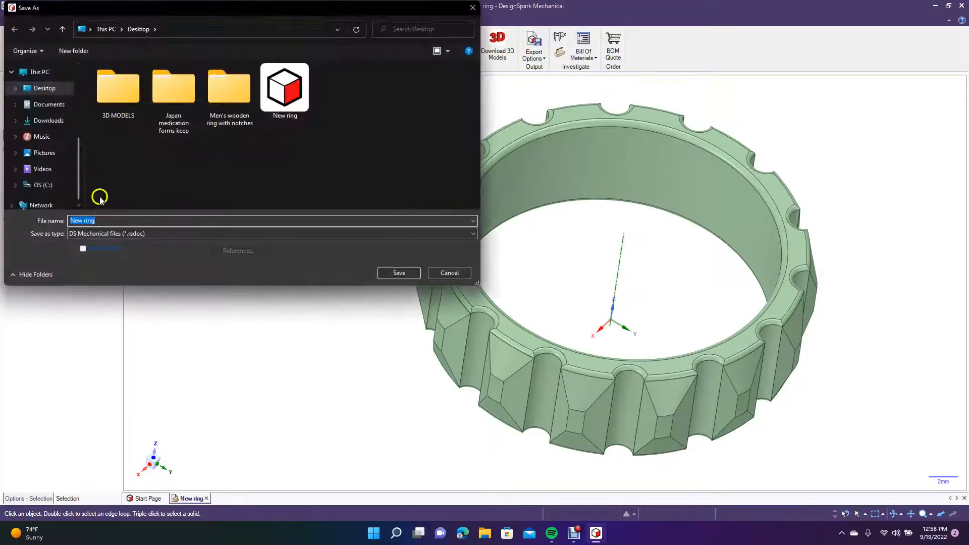
click(108, 234)
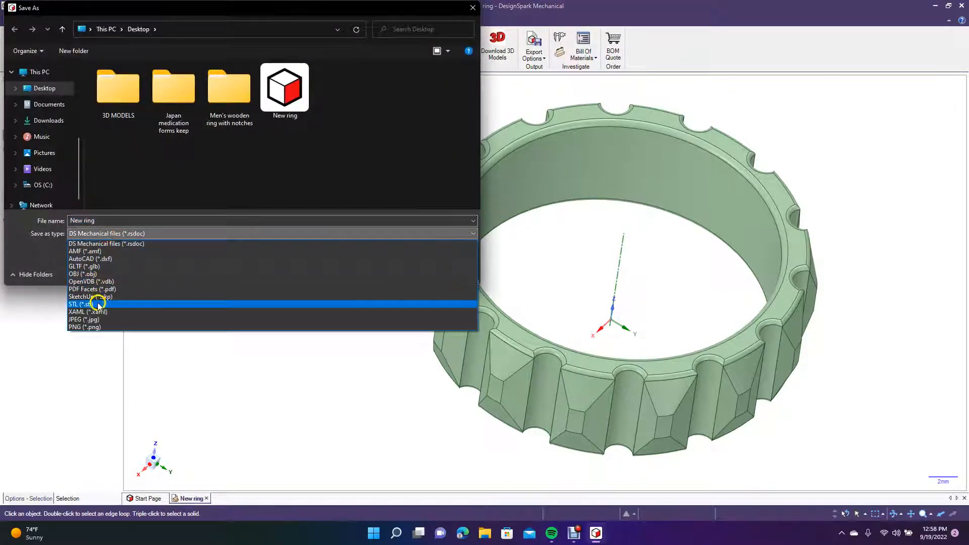
click(96, 304)
click(233, 266)
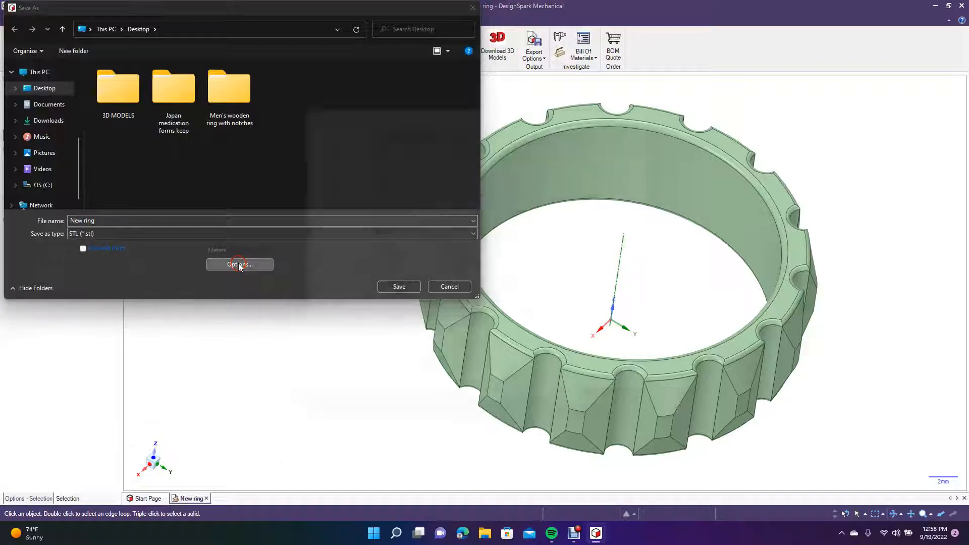
click(390, 333)
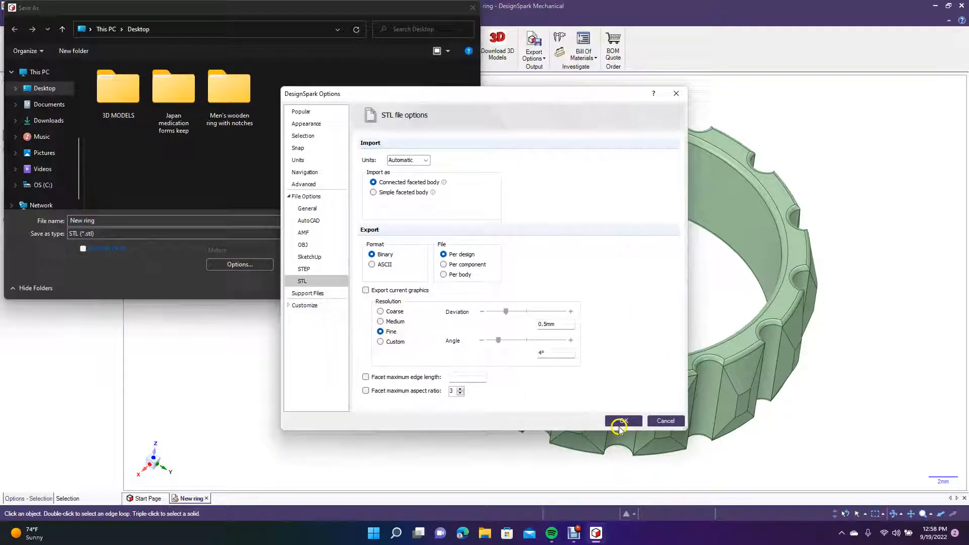
click(623, 421)
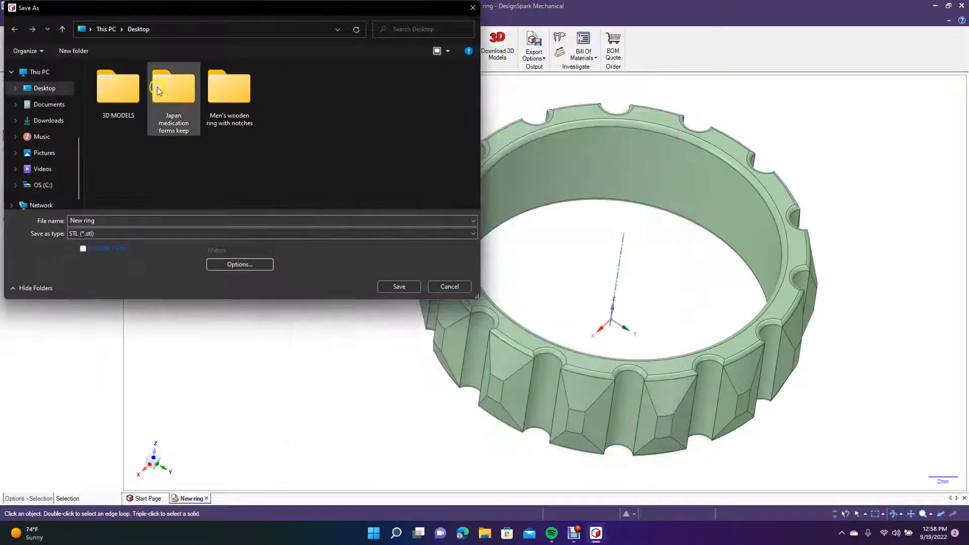
click(50, 88)
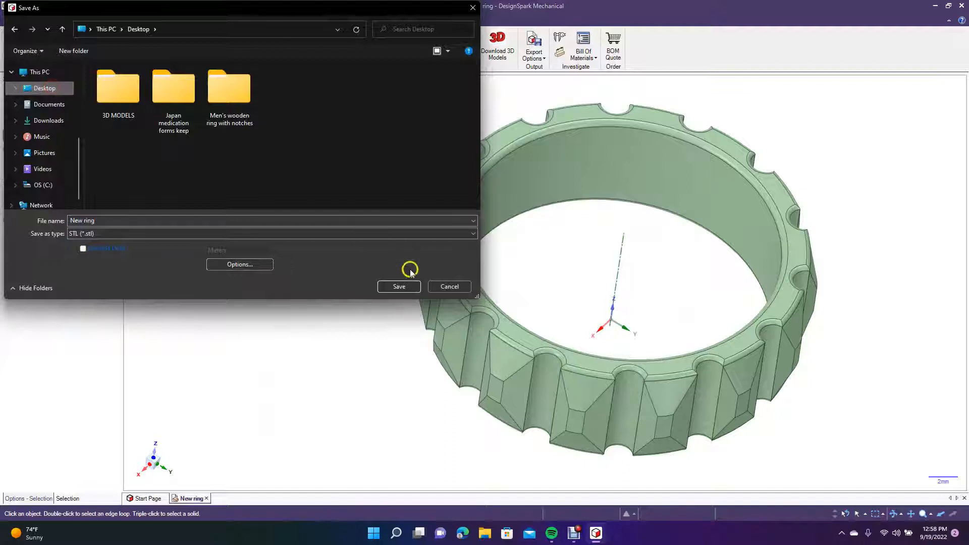
click(398, 286)
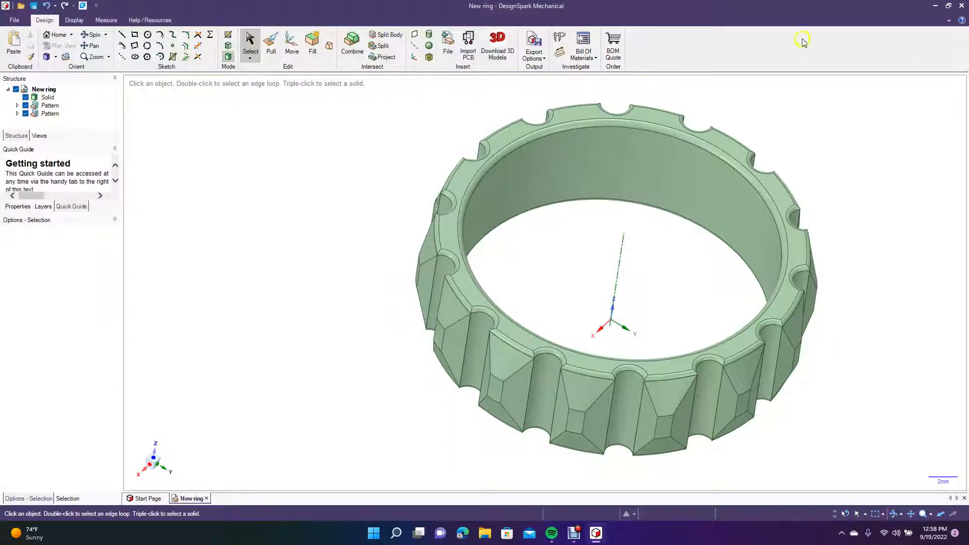
Close DesignSpark Mechanical and open the "New ring" STL in Rhino 7, running without saving, with the Perspective viewport maximised
click(961, 6)
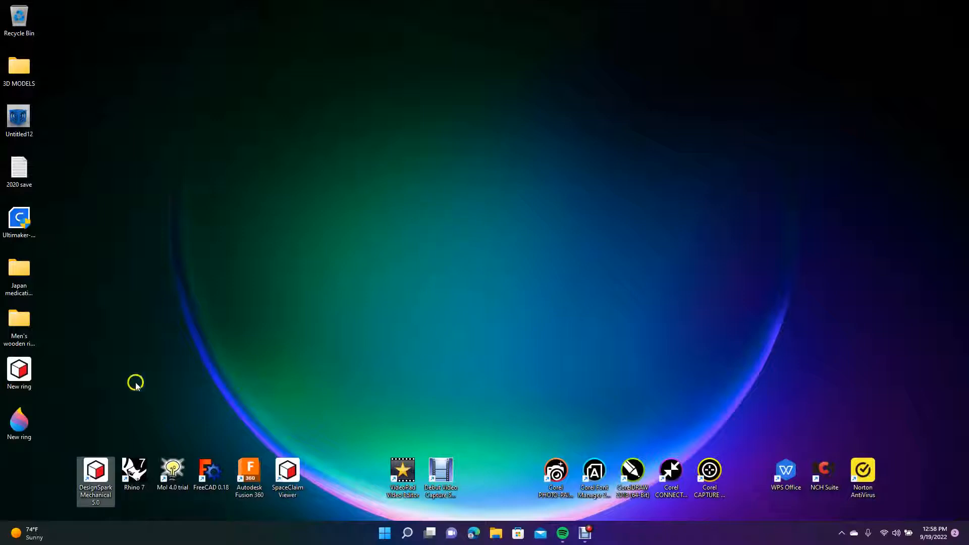
click(25, 423)
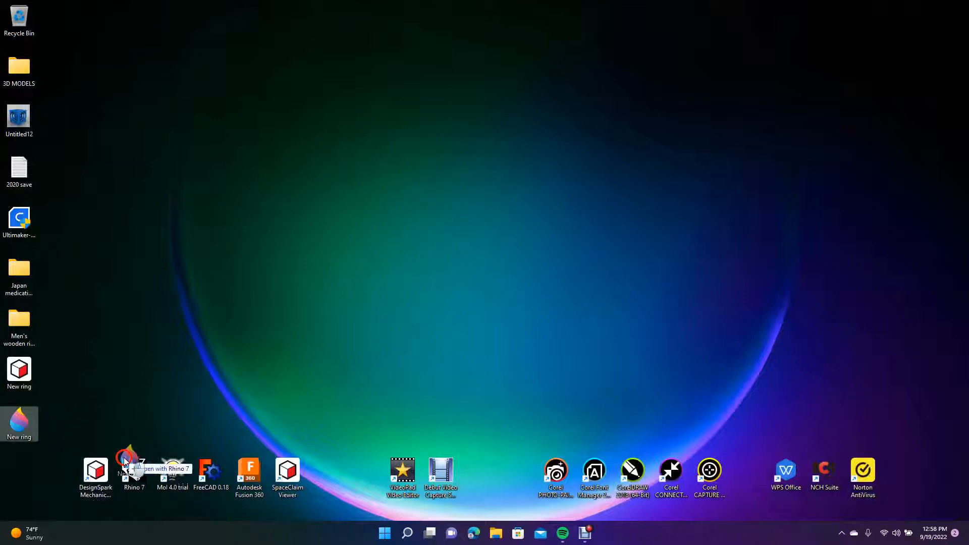
click(284, 379)
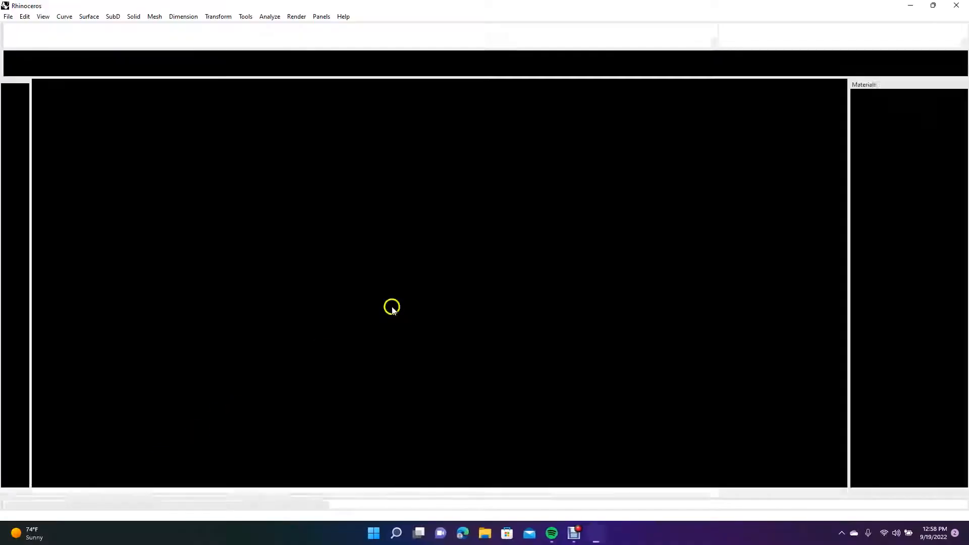
click(438, 308)
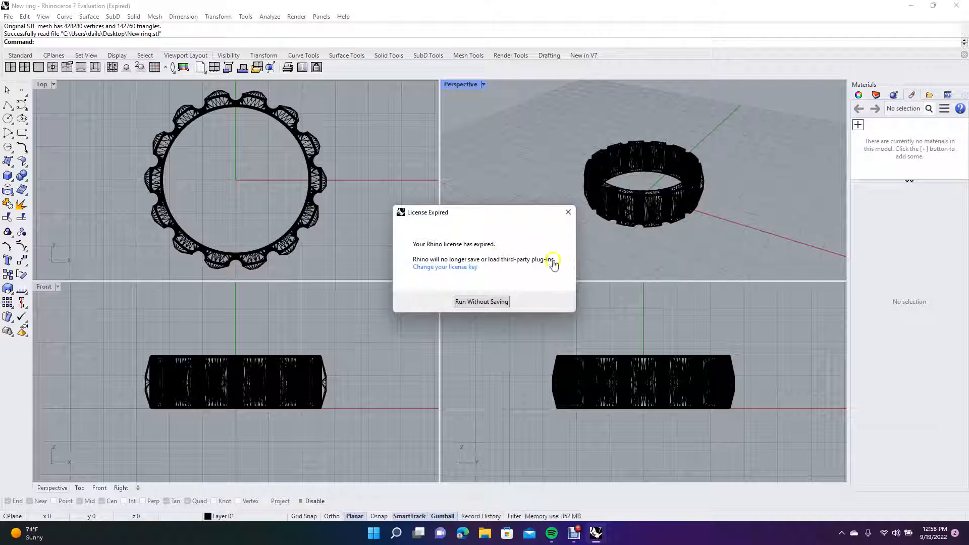
click(482, 302)
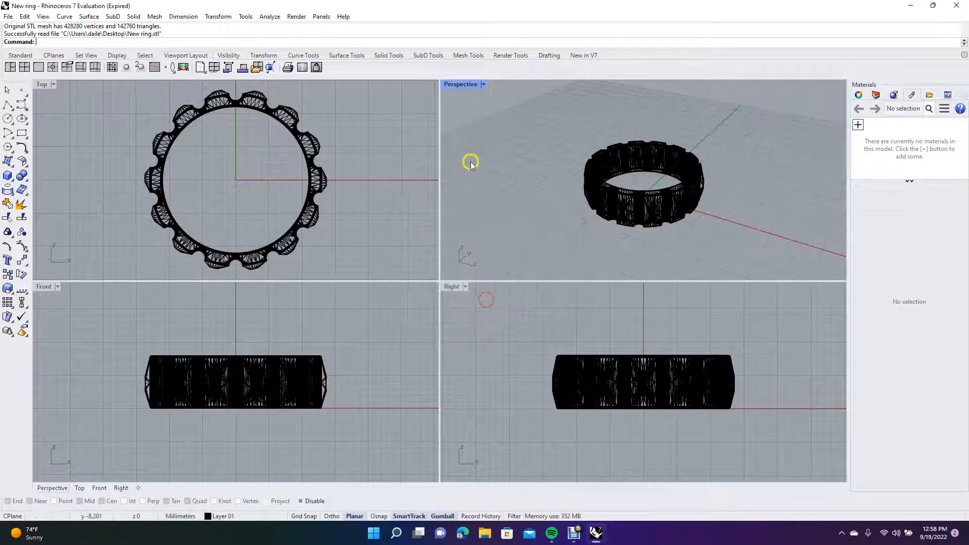
double_click(470, 85)
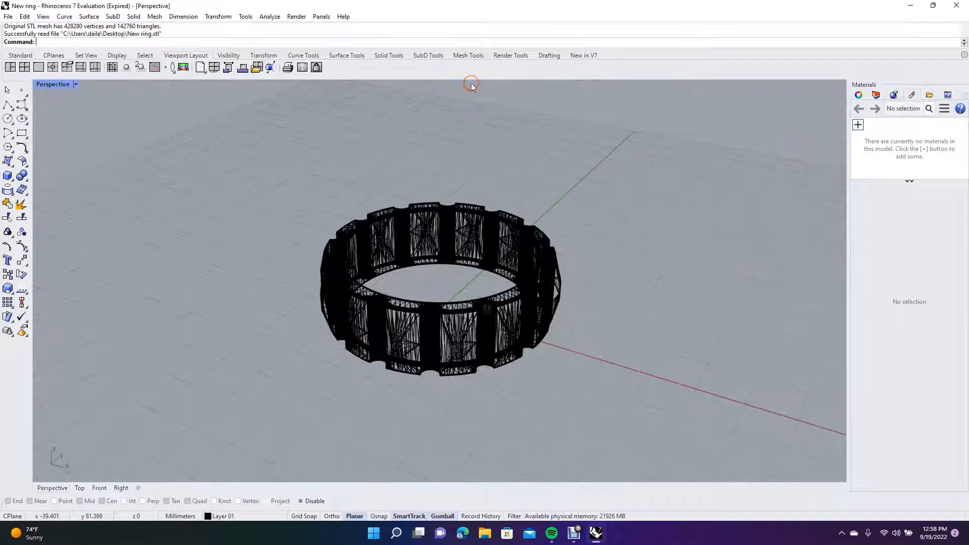
Import Satin Aquamarine Anodized Aluminum from the material library's Metal > Satin folder and assign it to the ring mesh
click(408, 330)
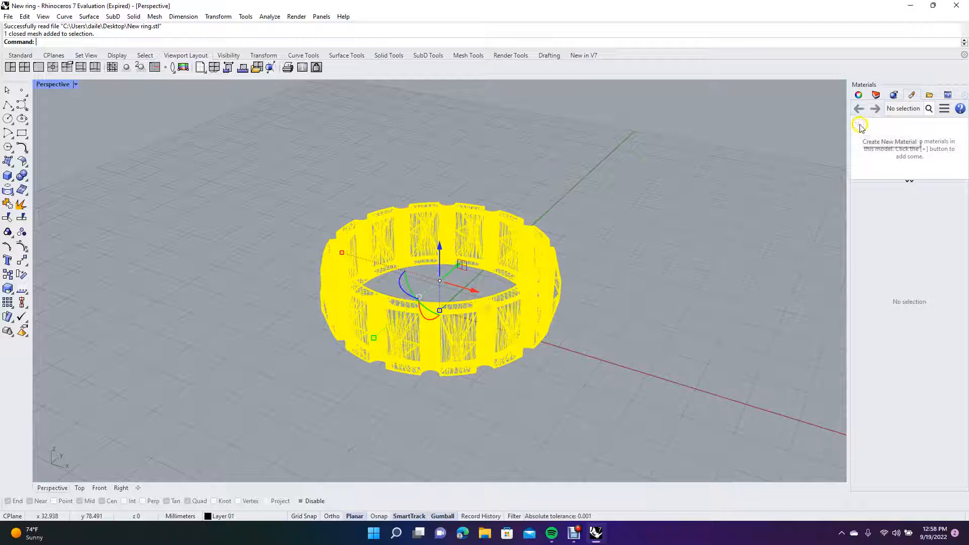
click(914, 97)
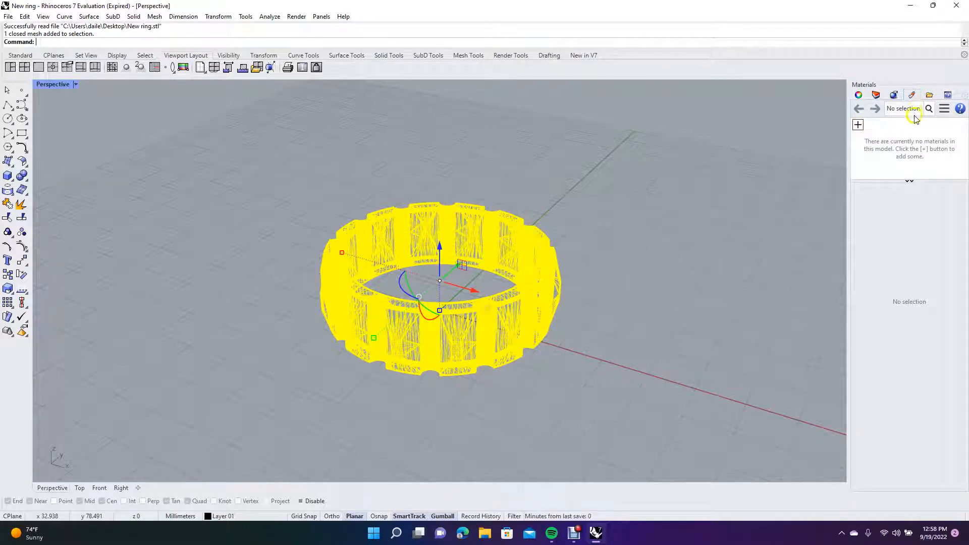
click(895, 95)
click(911, 96)
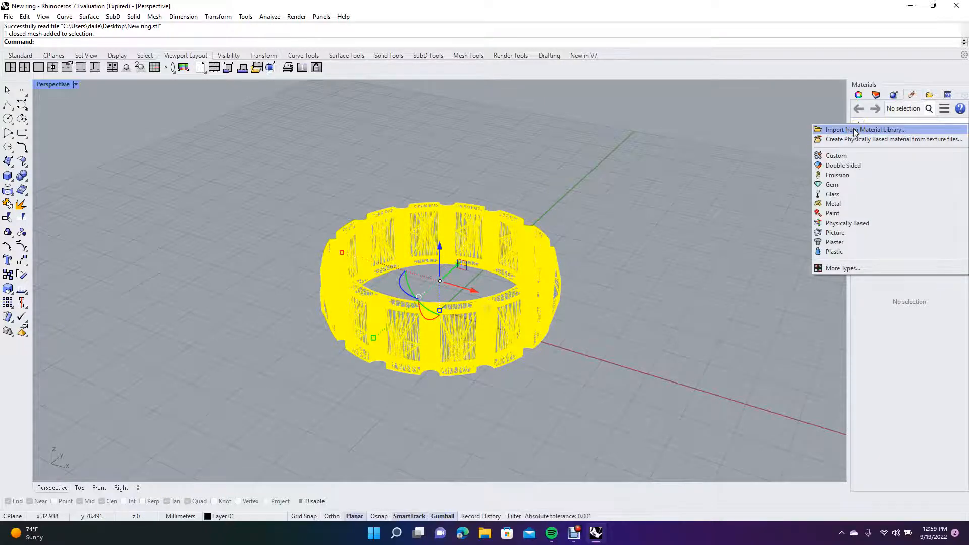
click(854, 130)
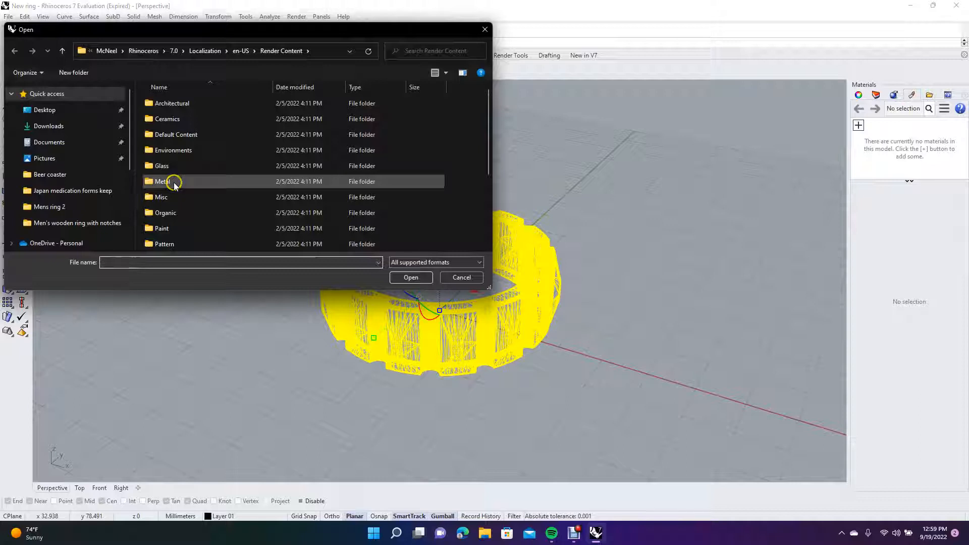
double_click(173, 184)
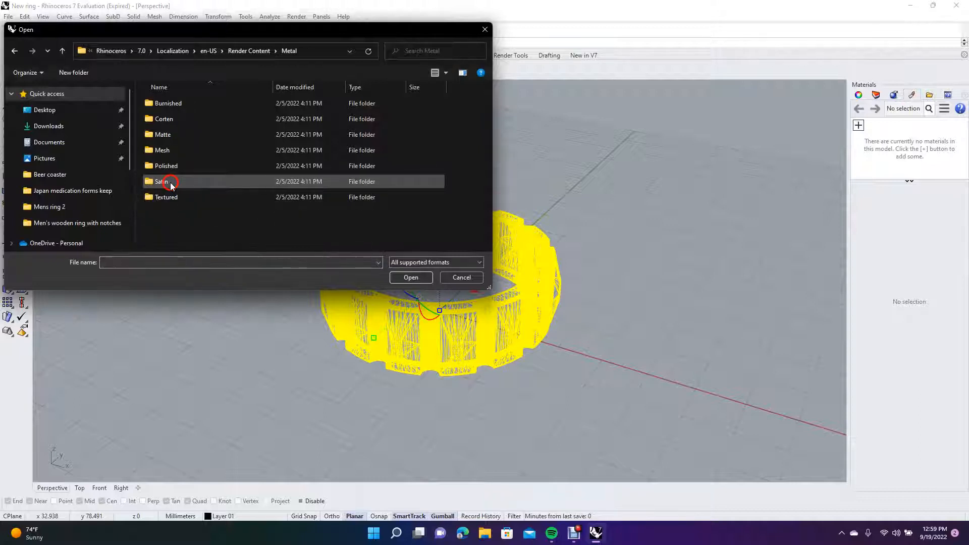
double_click(170, 185)
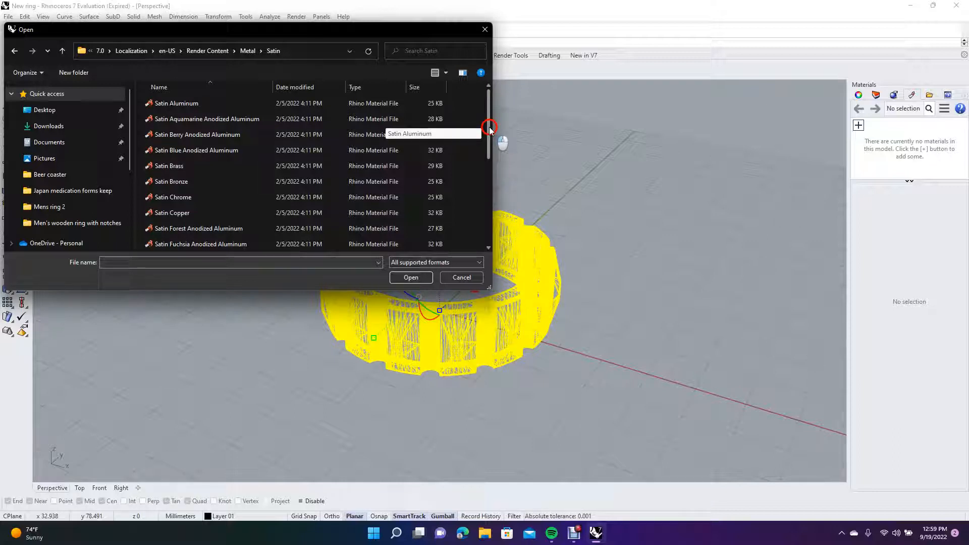
double_click(217, 123)
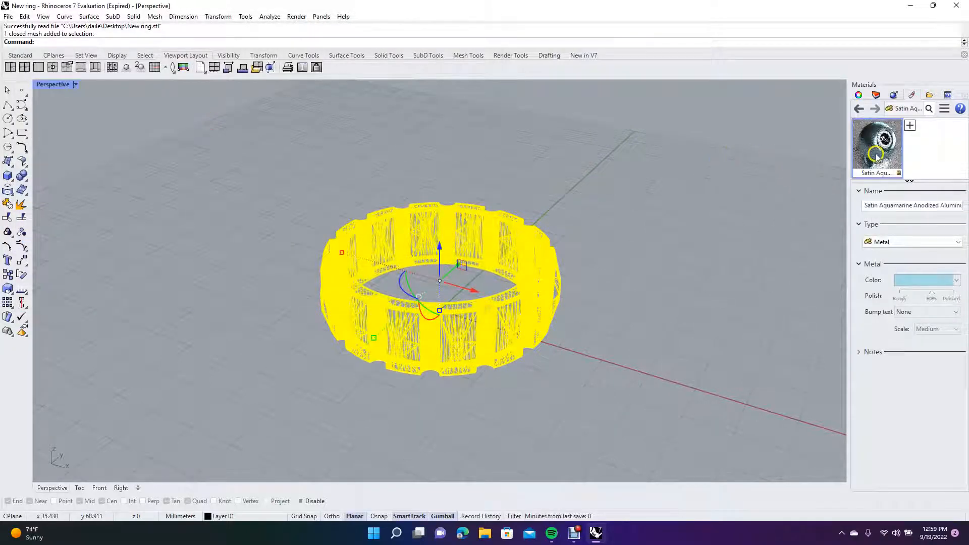
right_click(876, 154)
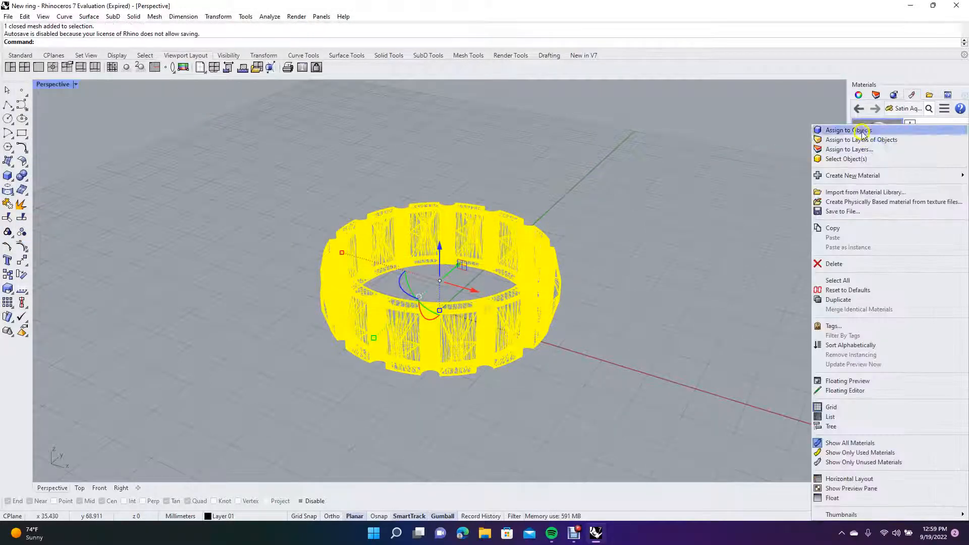
click(862, 131)
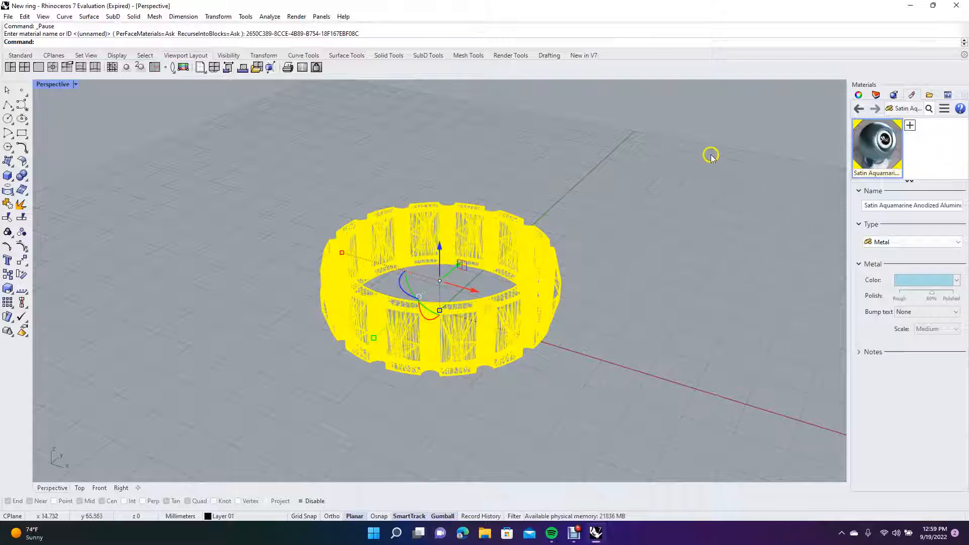
Set the render backdrop's solid color to Gray
click(893, 96)
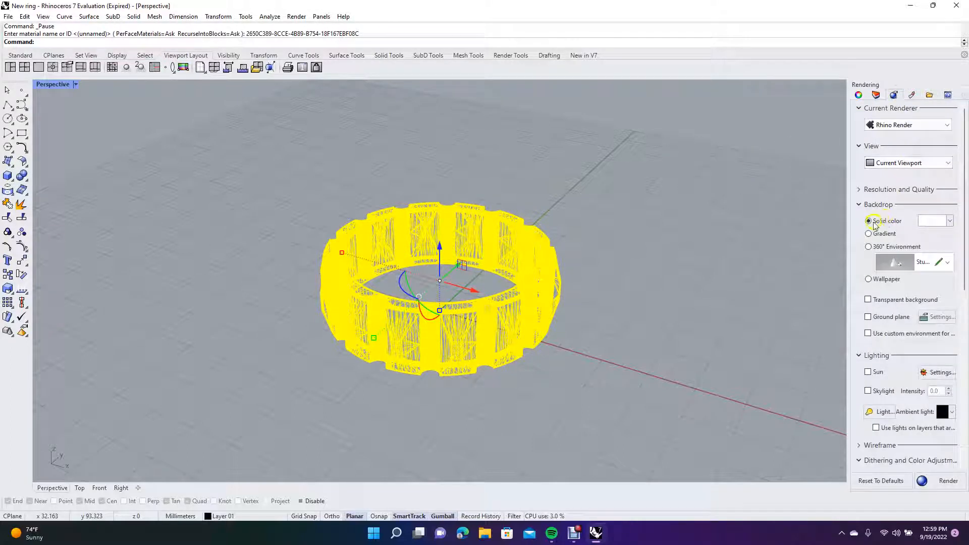
click(941, 223)
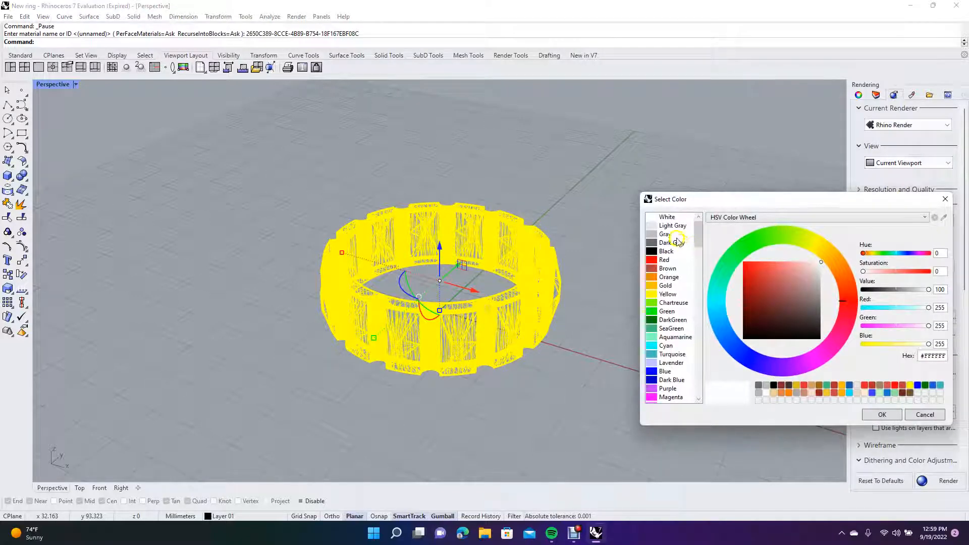
click(675, 235)
click(881, 414)
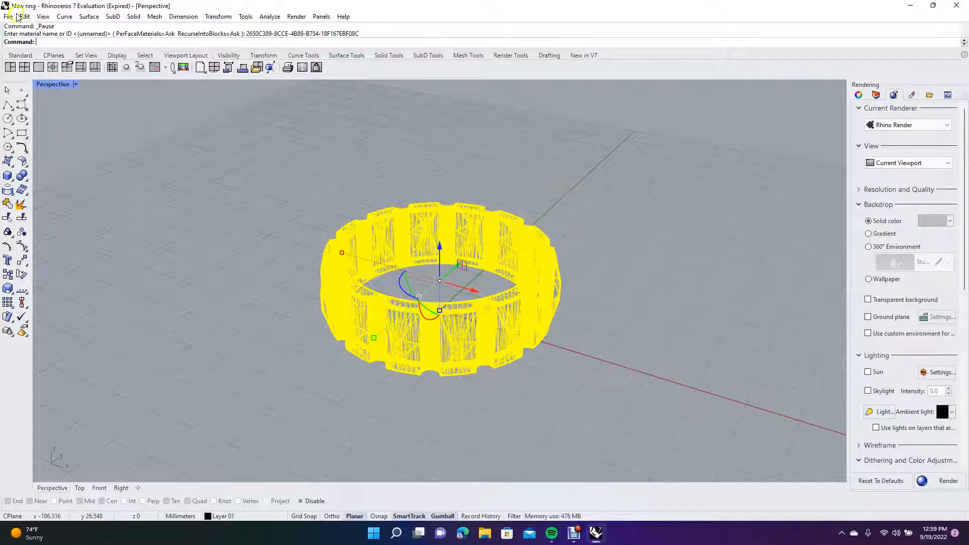
Switch the Perspective viewport to the Raytraced display mode and view the ring from slightly higher
click(43, 16)
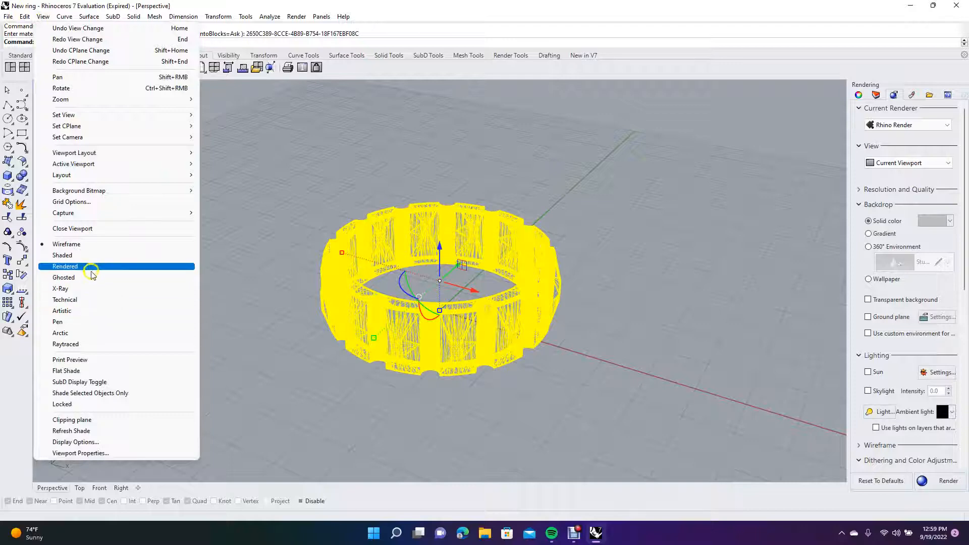
click(93, 343)
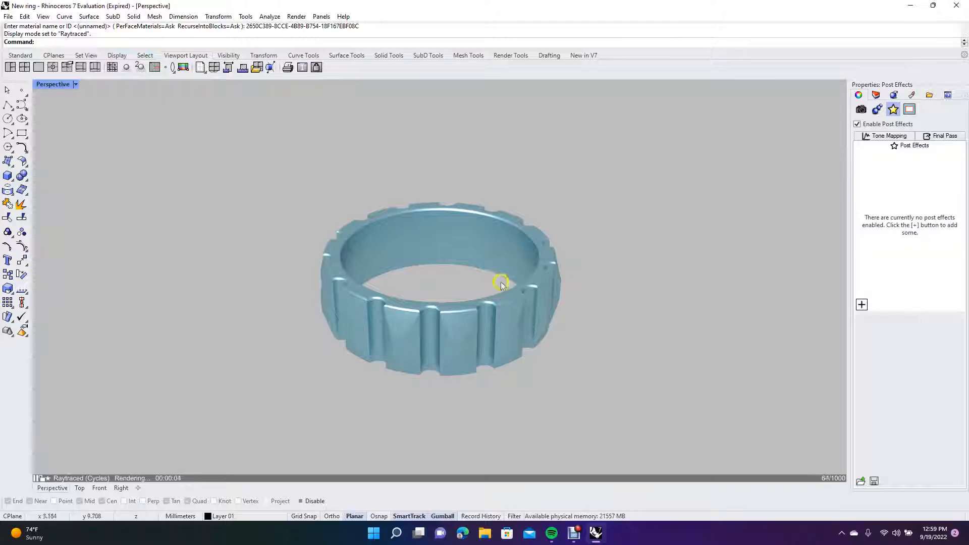
right_drag(608, 235, 652, 245)
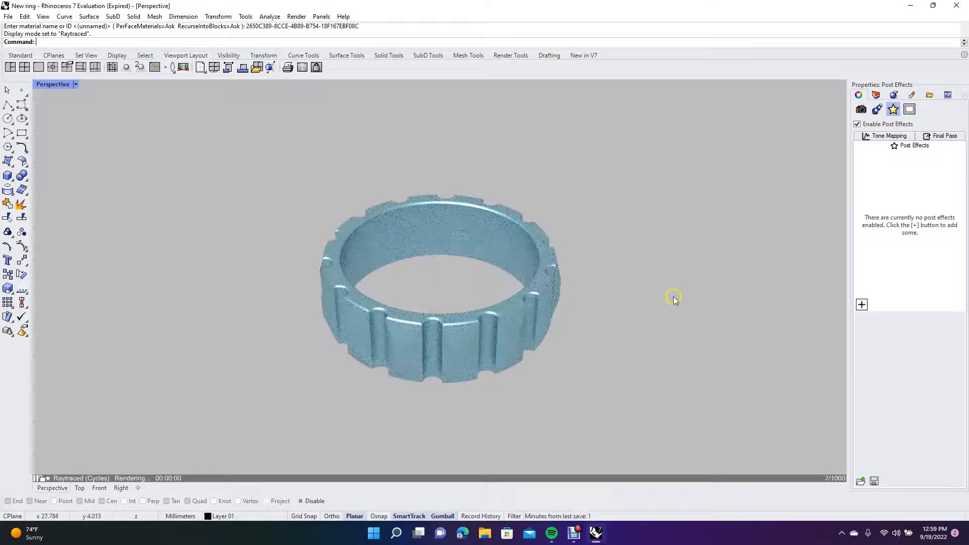
Change the solid render backdrop to Dark Gray and turn on the Sun lighting
click(894, 95)
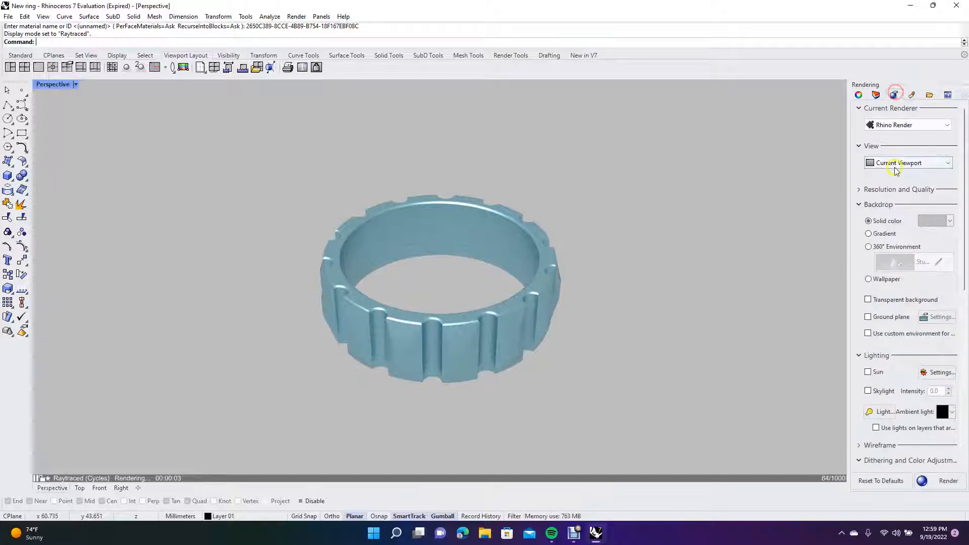
click(930, 221)
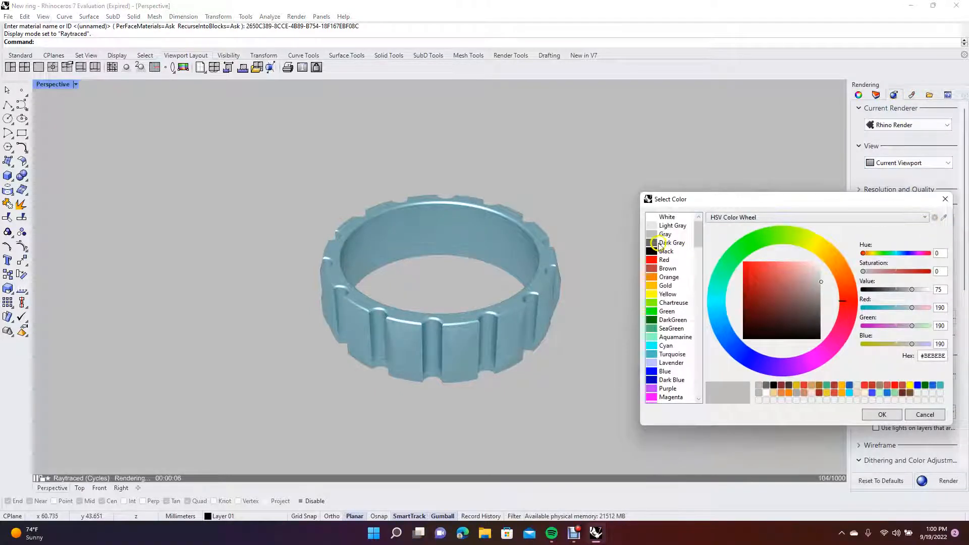
click(665, 243)
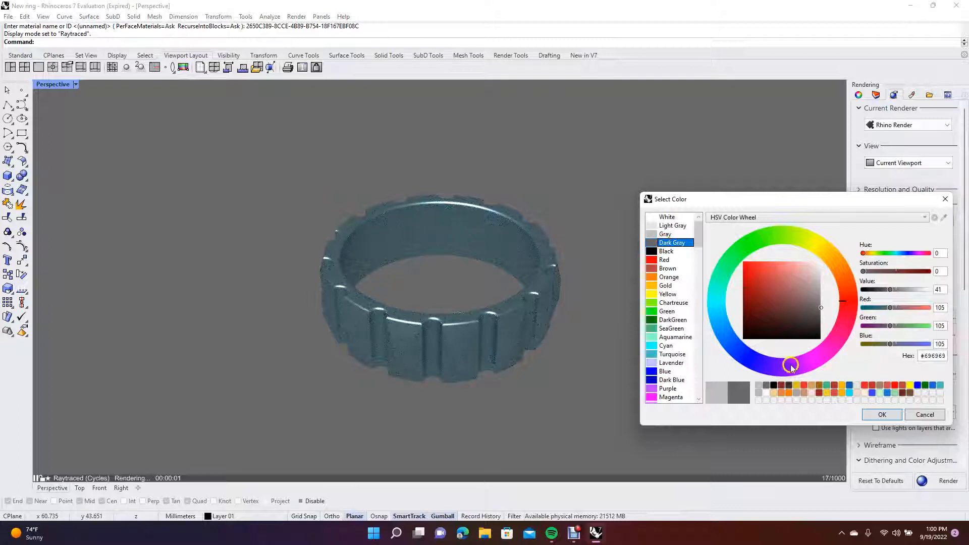
click(878, 414)
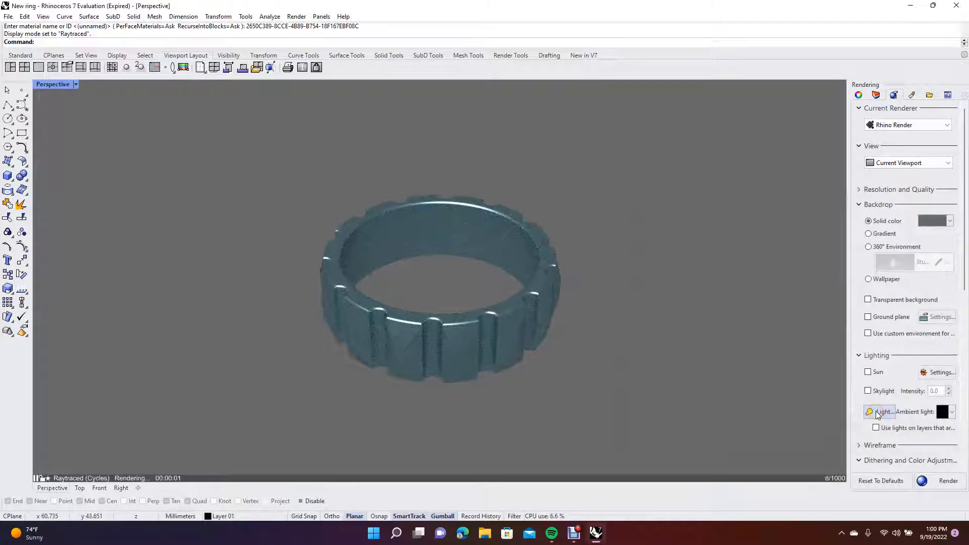
click(867, 374)
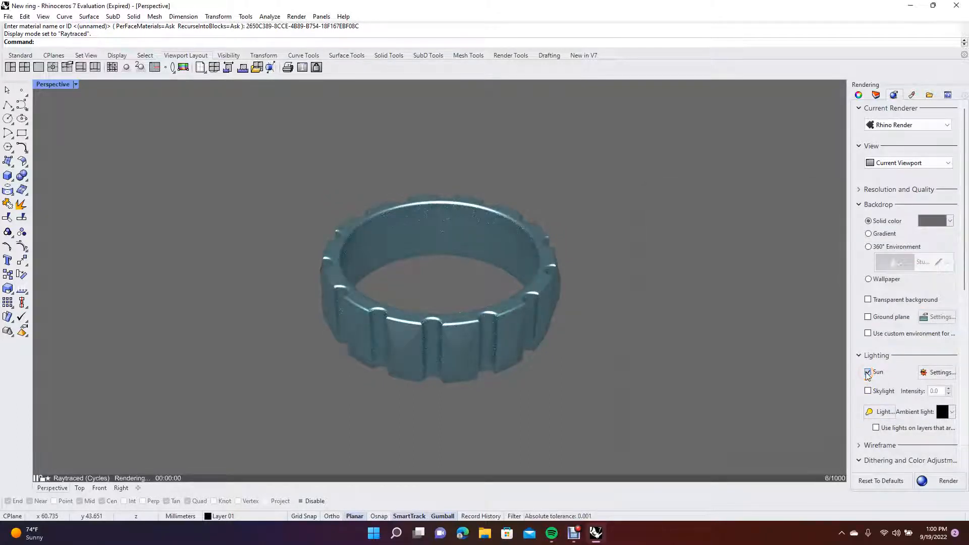
right_drag(685, 277, 659, 260)
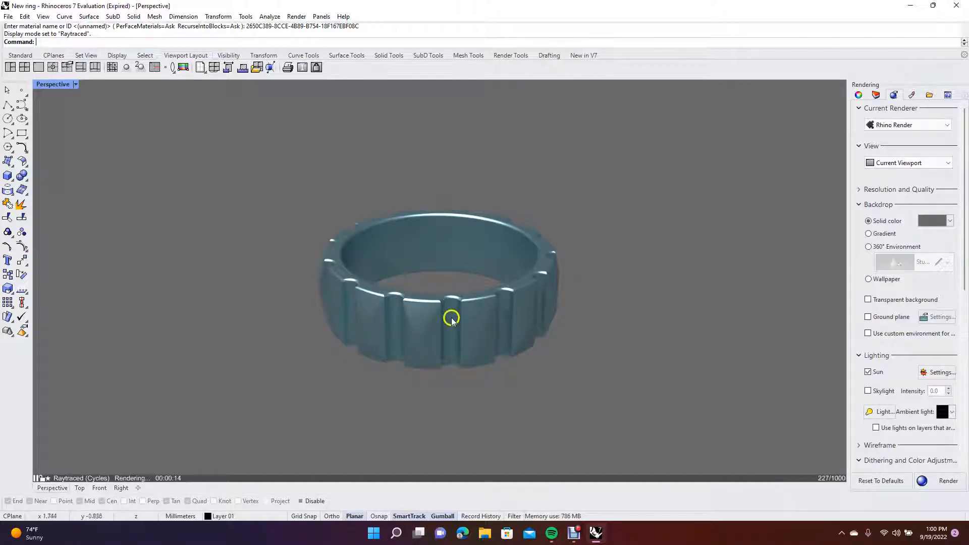
Import Satin Berry Anodized Aluminum from the material library's Metal > Satin folder
click(912, 95)
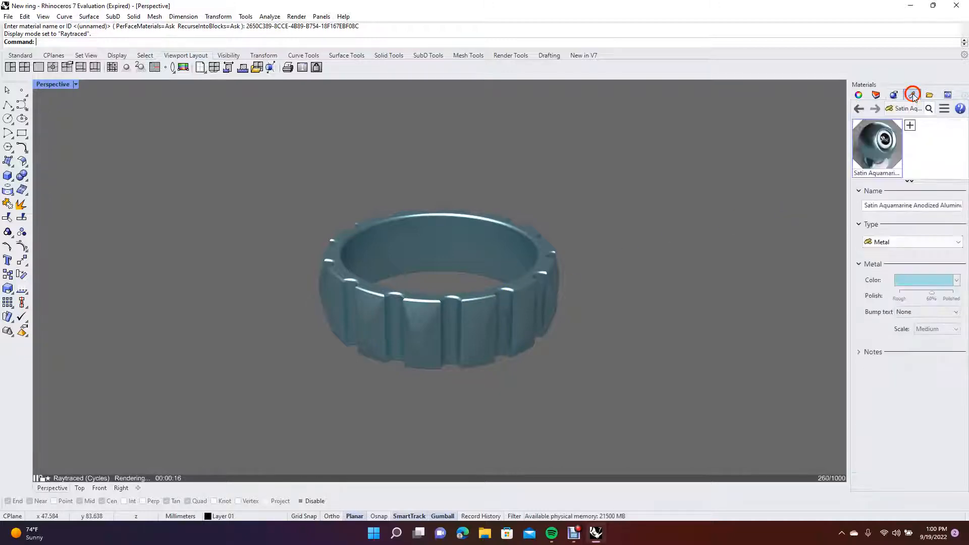
click(910, 125)
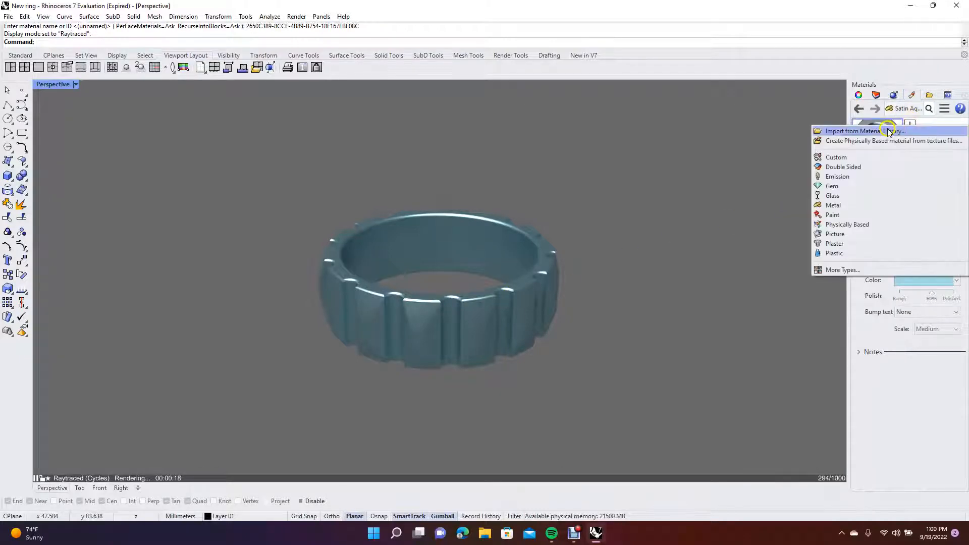
click(887, 129)
double_click(175, 185)
click(171, 182)
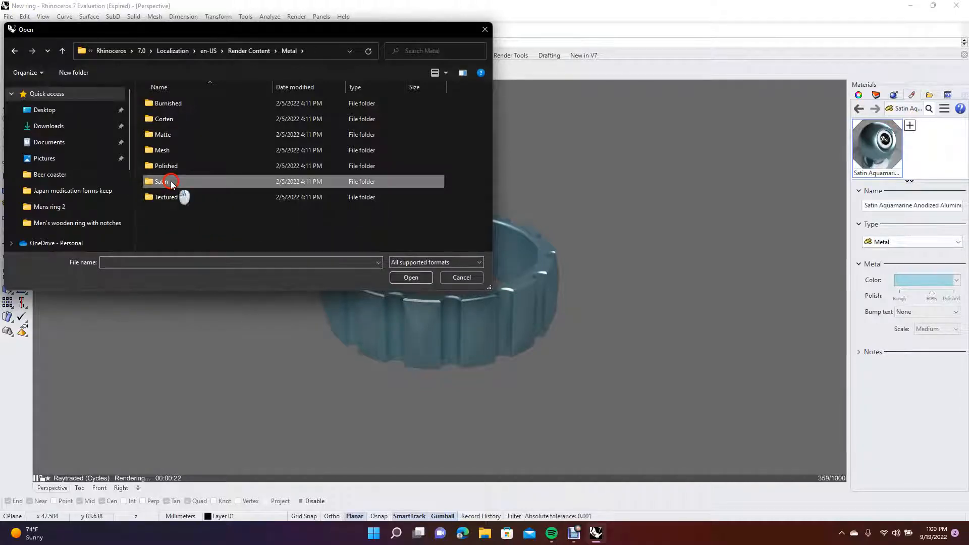
double_click(172, 183)
double_click(187, 137)
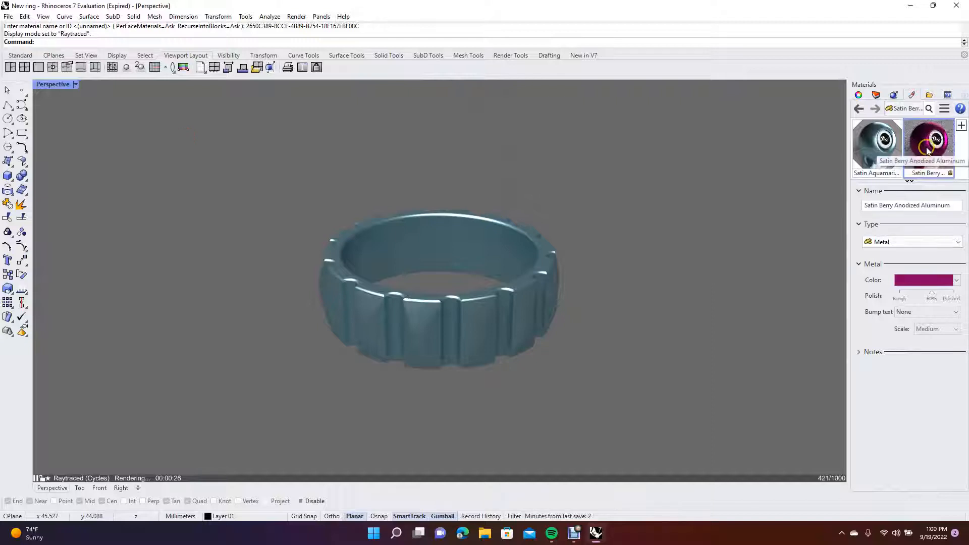
Assign the Satin Berry Anodized Aluminum material to the ring mesh and deselect the ring
right_click(927, 150)
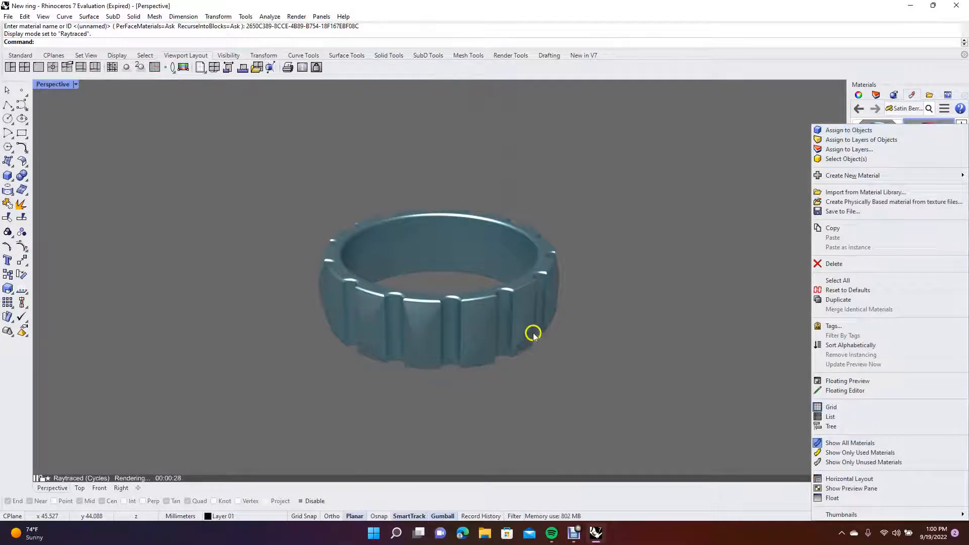
click(519, 323)
right_click(931, 151)
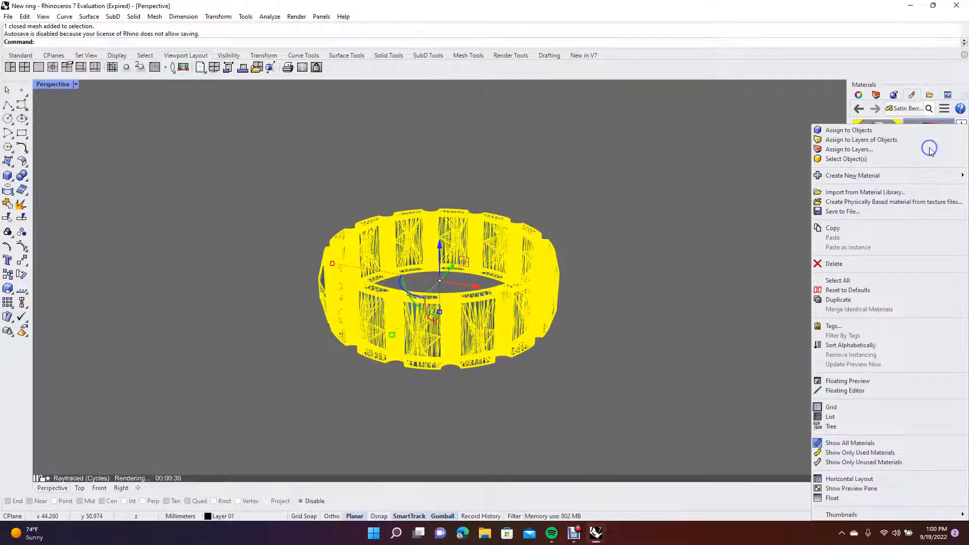
click(840, 130)
click(693, 287)
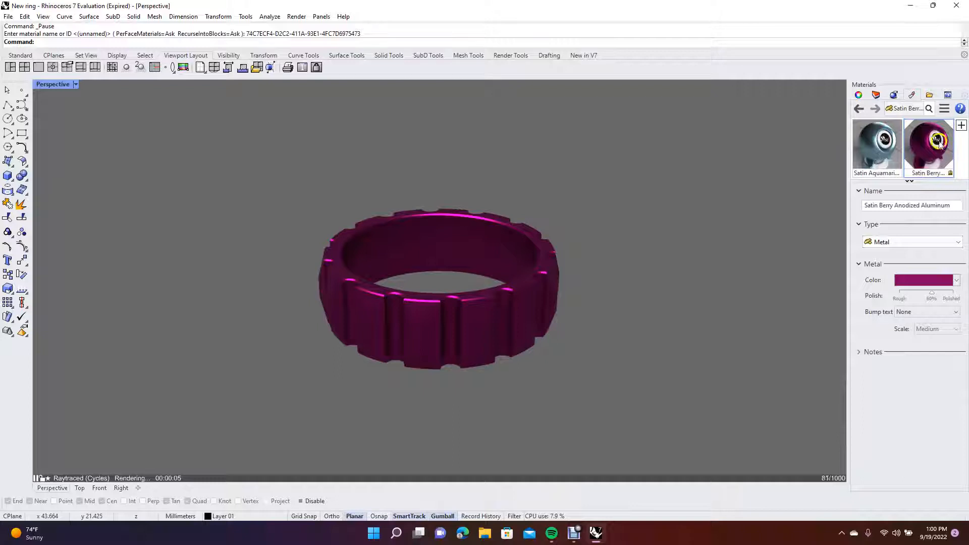
Preview Gray and golden yellow #DEC113 as the solid render backdrop, settle on light orange #F3D190, and view the ring from below
click(893, 95)
click(932, 226)
click(662, 241)
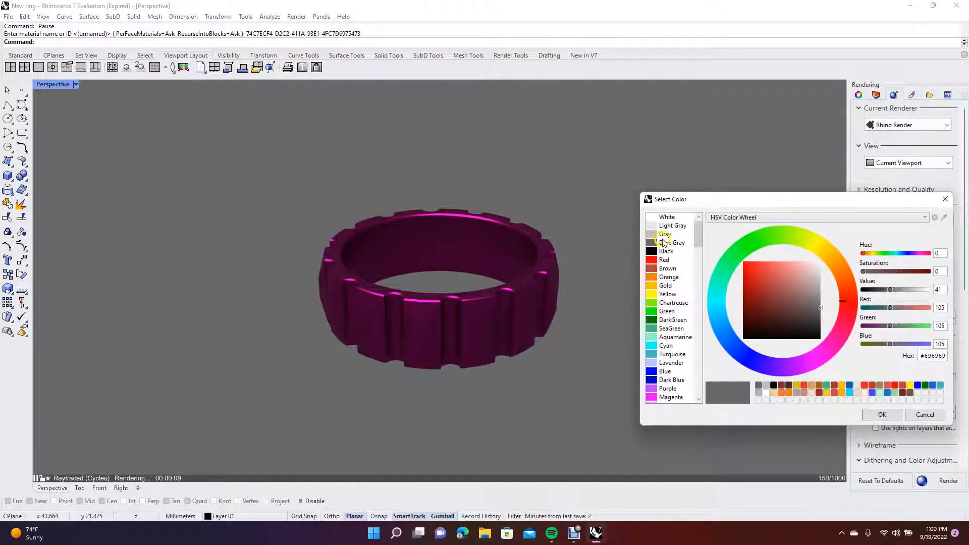
click(665, 234)
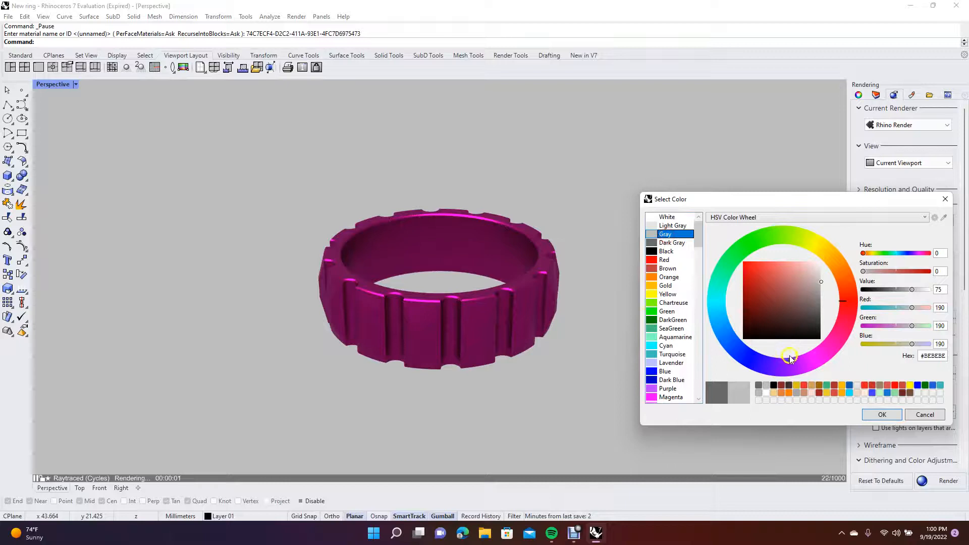
click(796, 386)
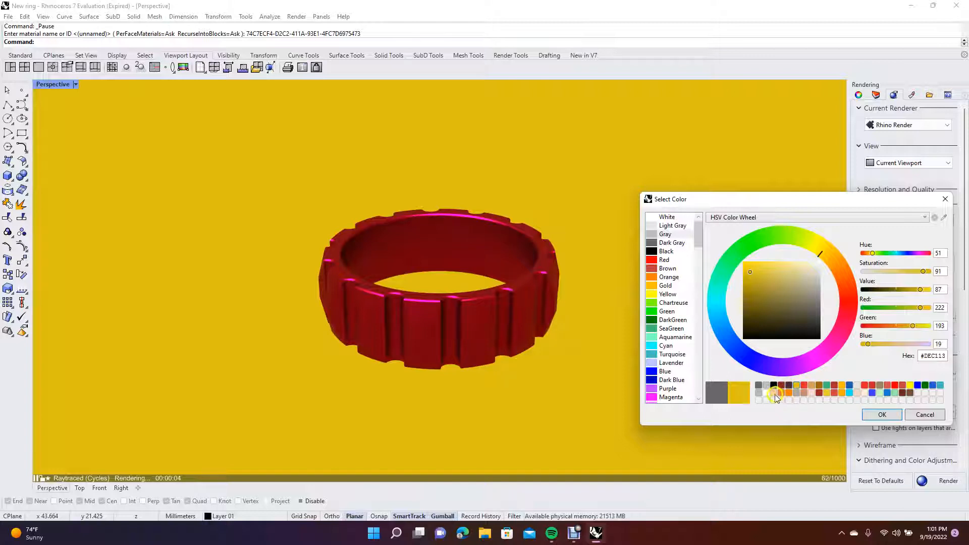
click(774, 393)
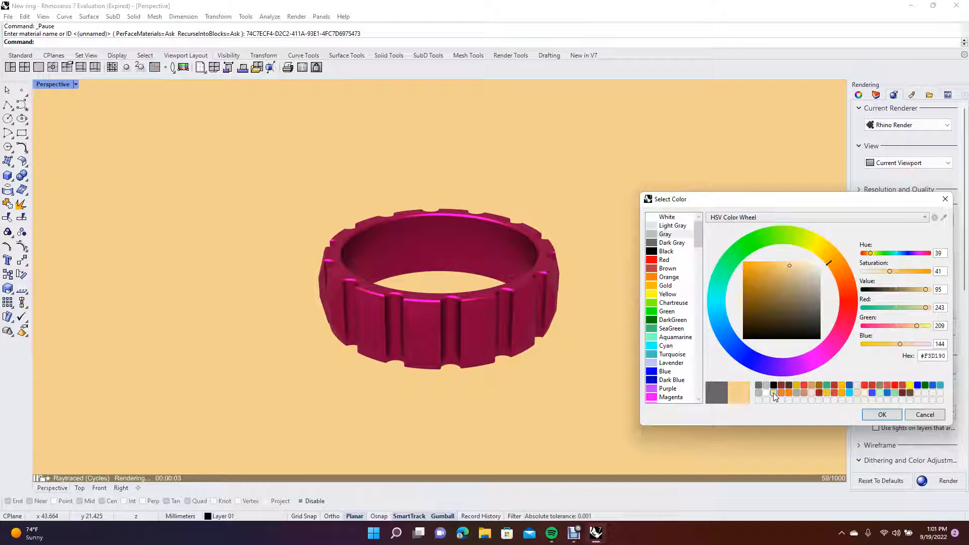
click(824, 401)
click(861, 419)
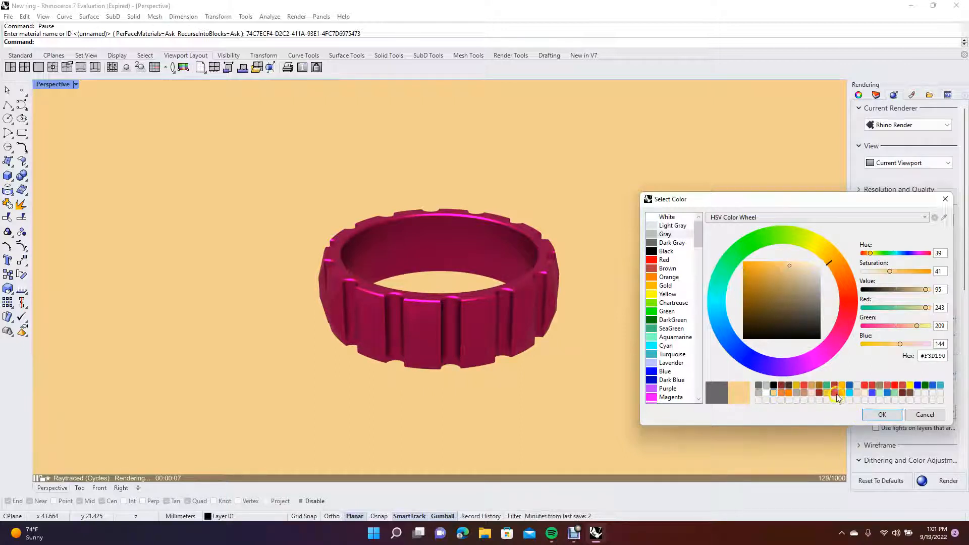
click(766, 386)
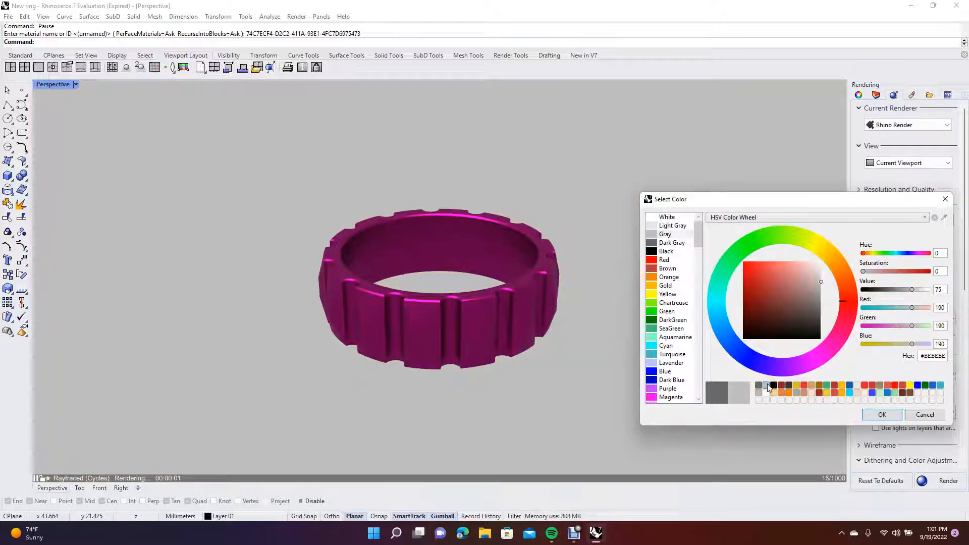
click(774, 393)
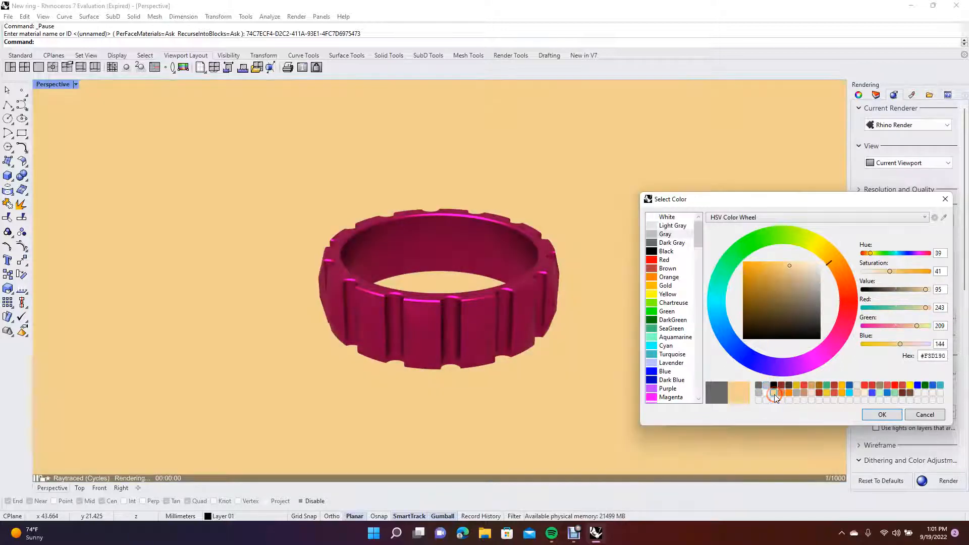
click(882, 412)
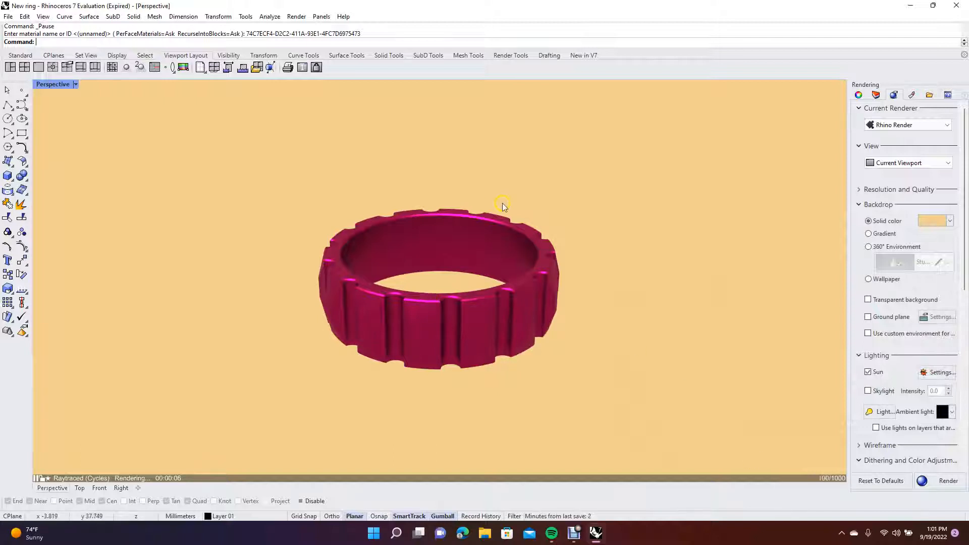
right_drag(578, 188, 592, 91)
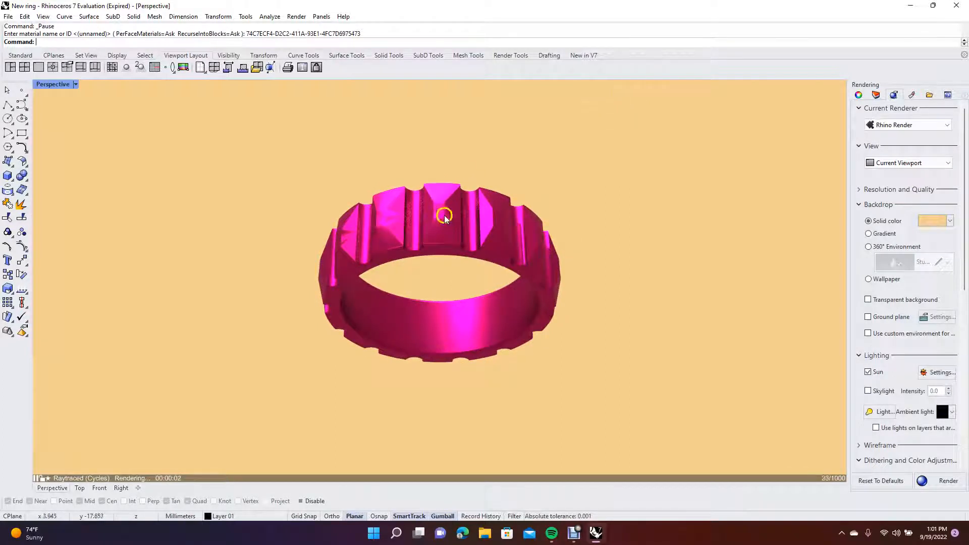
Try the Sun and Skylight lighting options on the ring, ending with Sun on and Skylight off
click(868, 372)
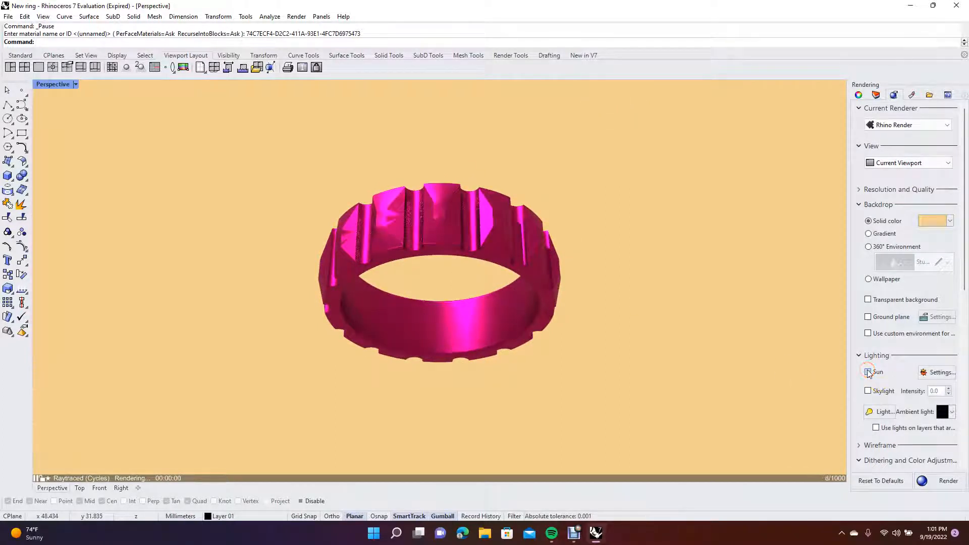
click(868, 372)
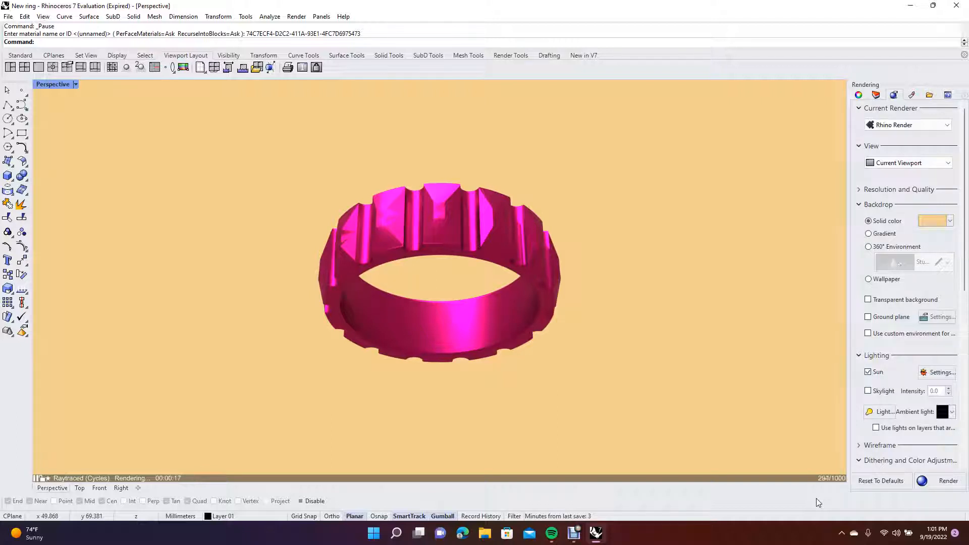
click(867, 391)
click(868, 372)
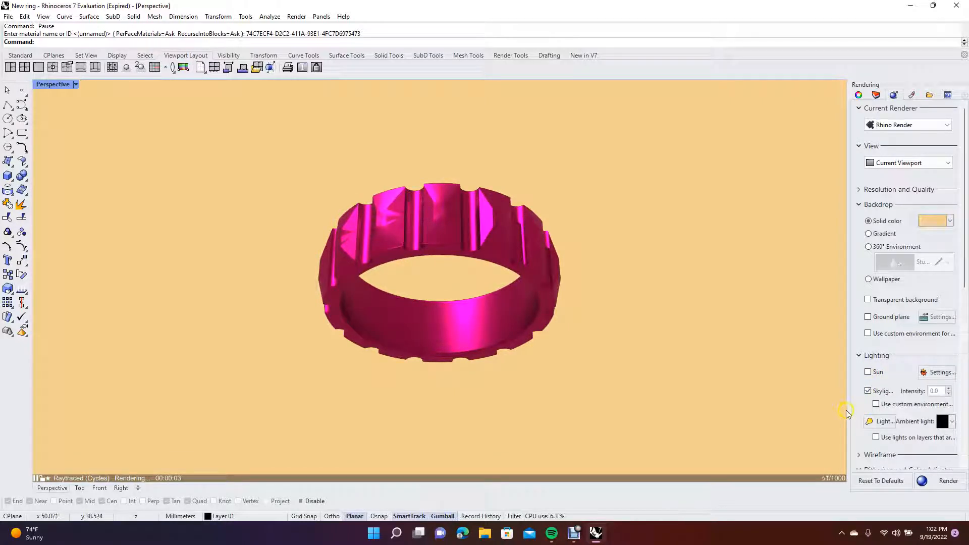
click(868, 392)
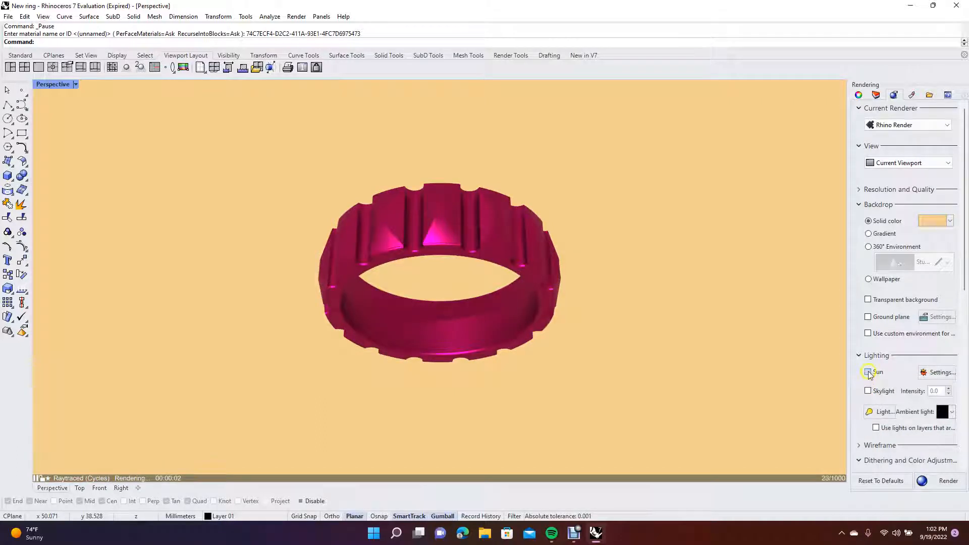
click(868, 373)
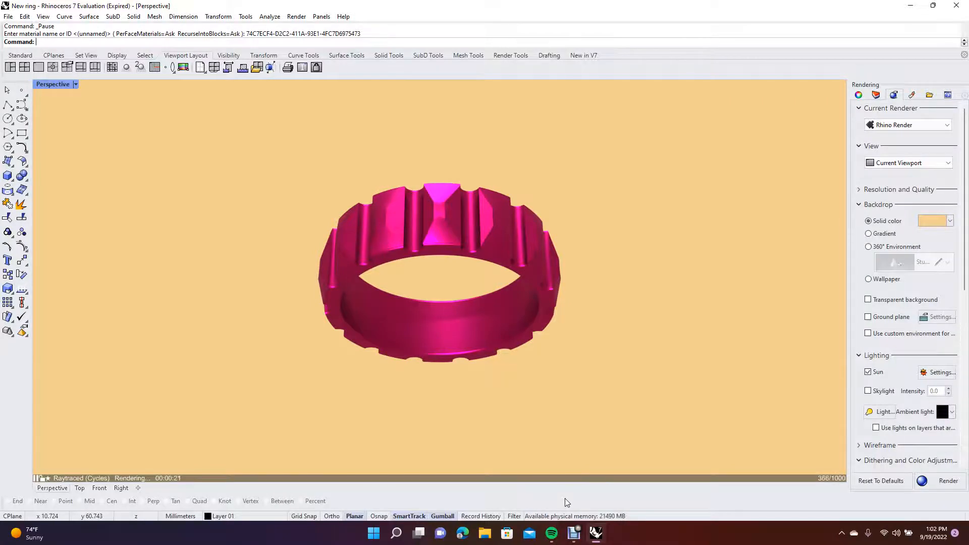
Capture a rectangular snip of the rendered ring with its backdrop and paste it onto a blank canvas in Paint
key(super+shift+s)
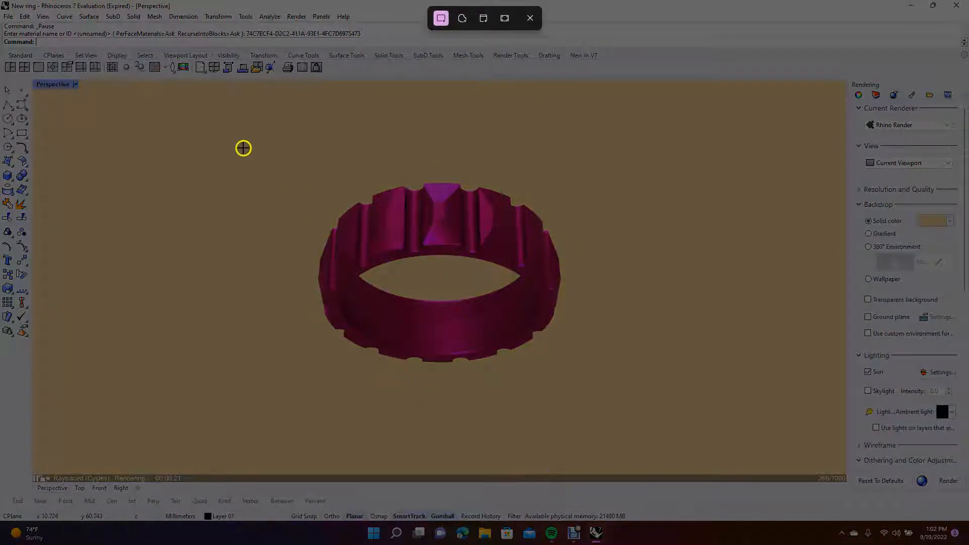
drag(210, 115, 673, 434)
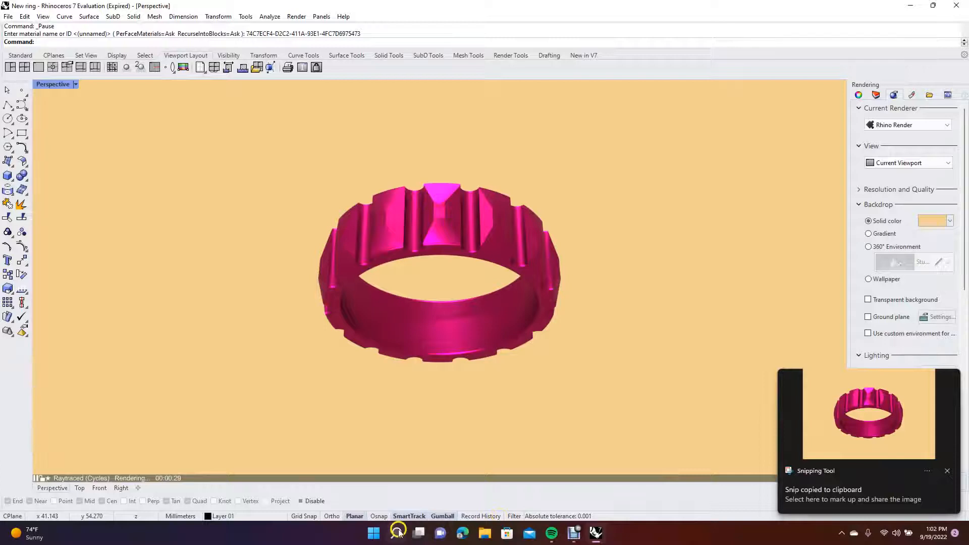
click(398, 533)
click(333, 223)
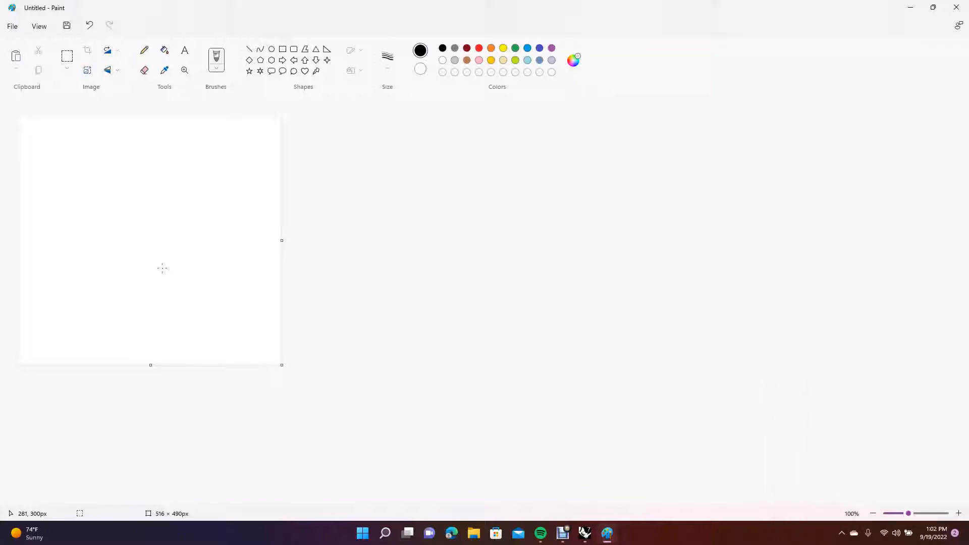
key(ctrl+v)
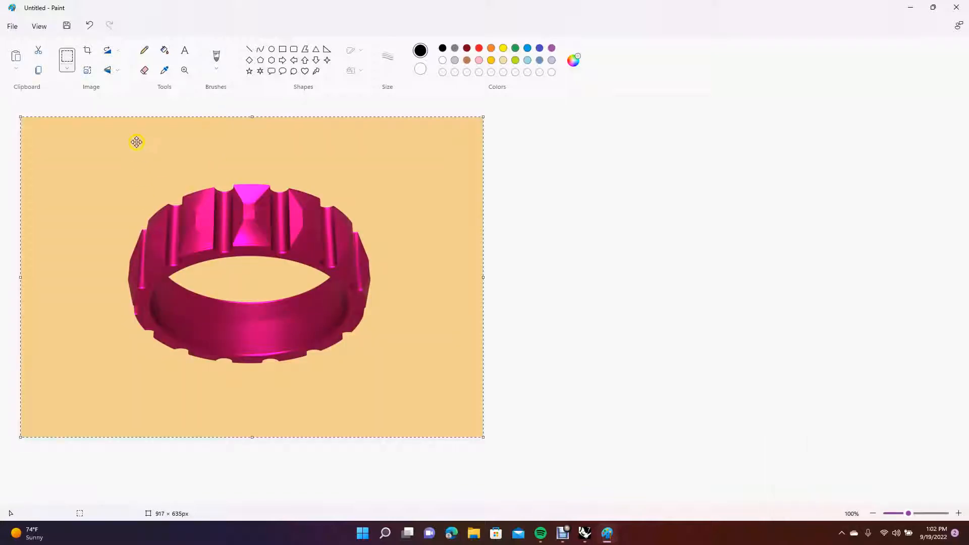
click(88, 53)
Save the ring image to the Desktop as a JPEG named Untitled and close Paint
click(13, 27)
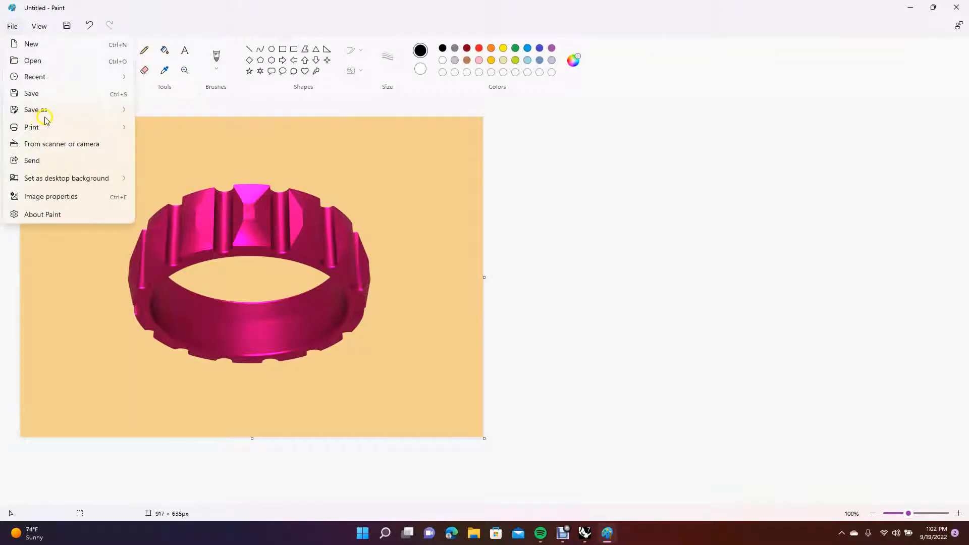
mouse_move(49, 116)
click(153, 132)
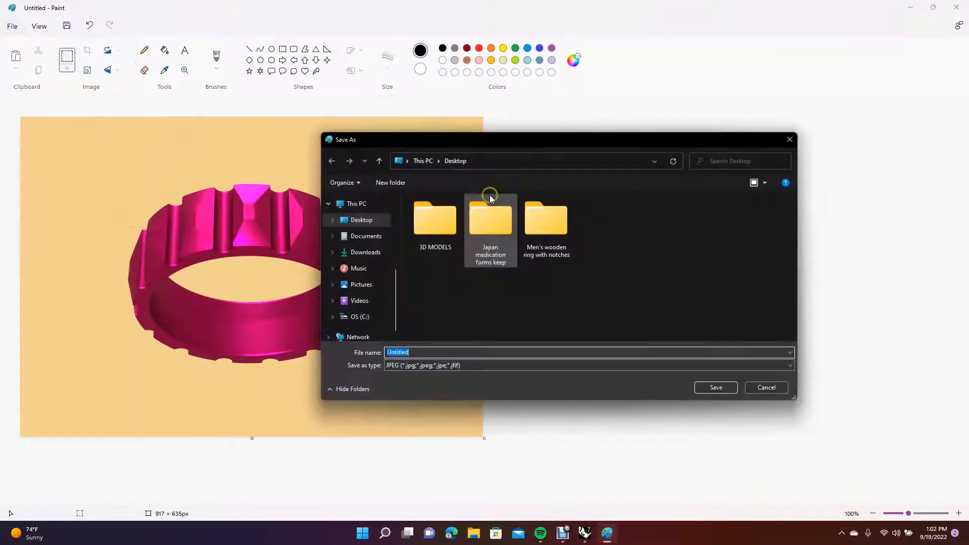
click(372, 219)
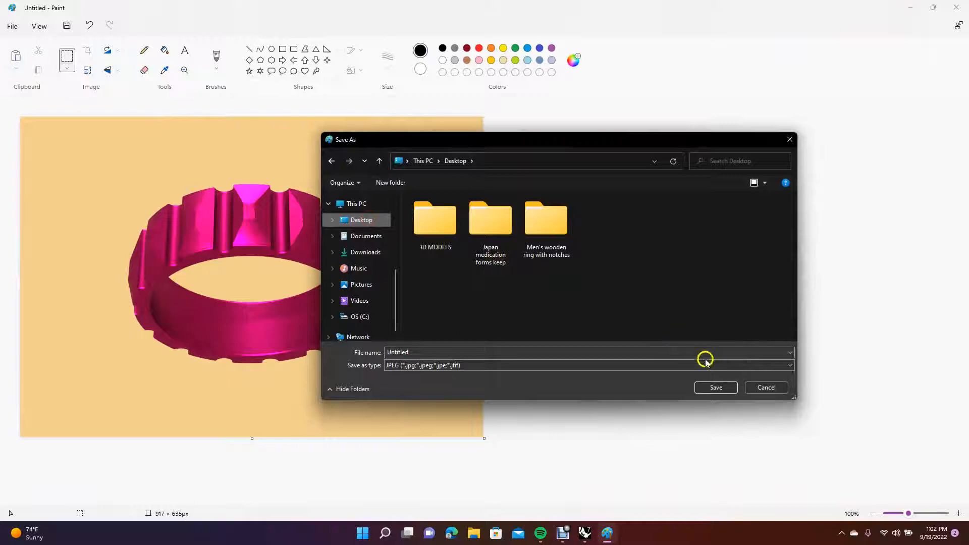
click(714, 387)
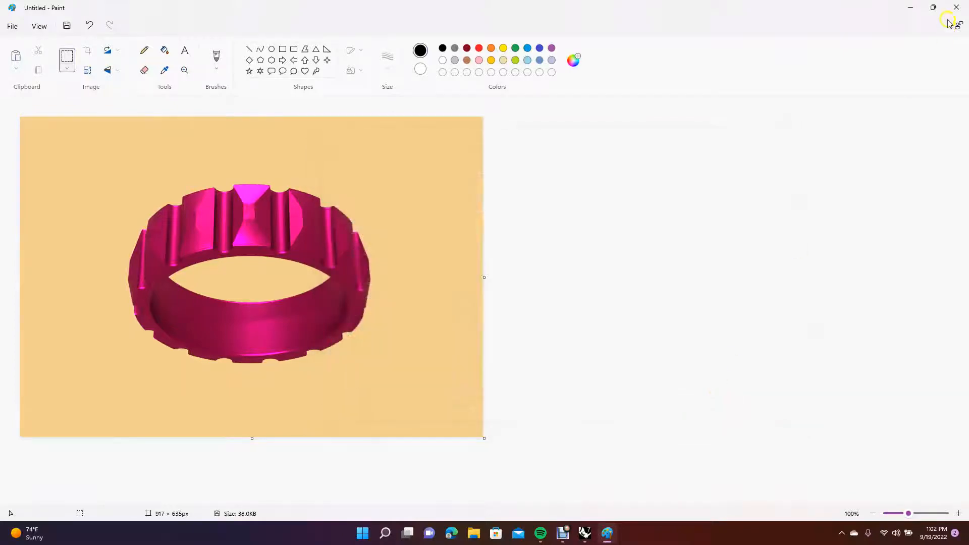
click(956, 7)
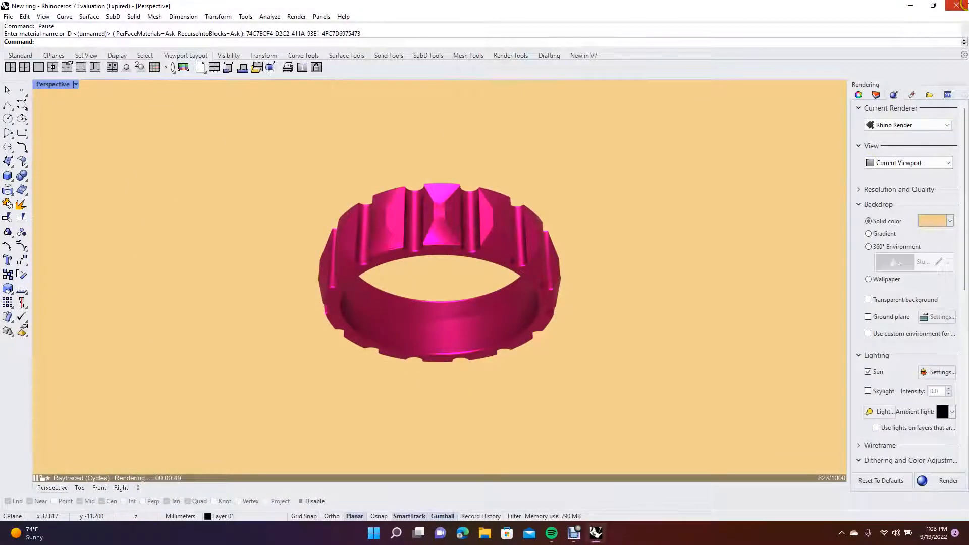
Close Rhino without saving the changes to New ring
click(961, 7)
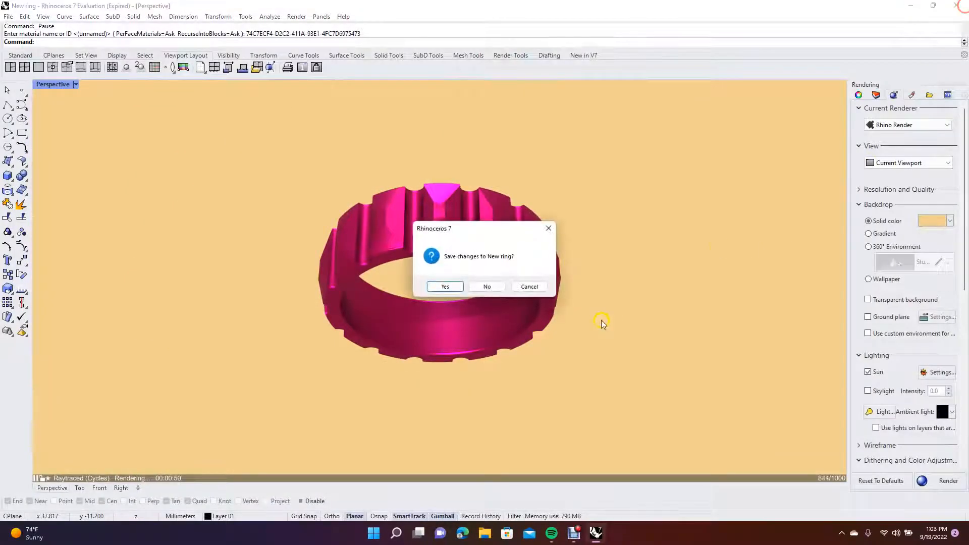
click(497, 287)
click(684, 347)
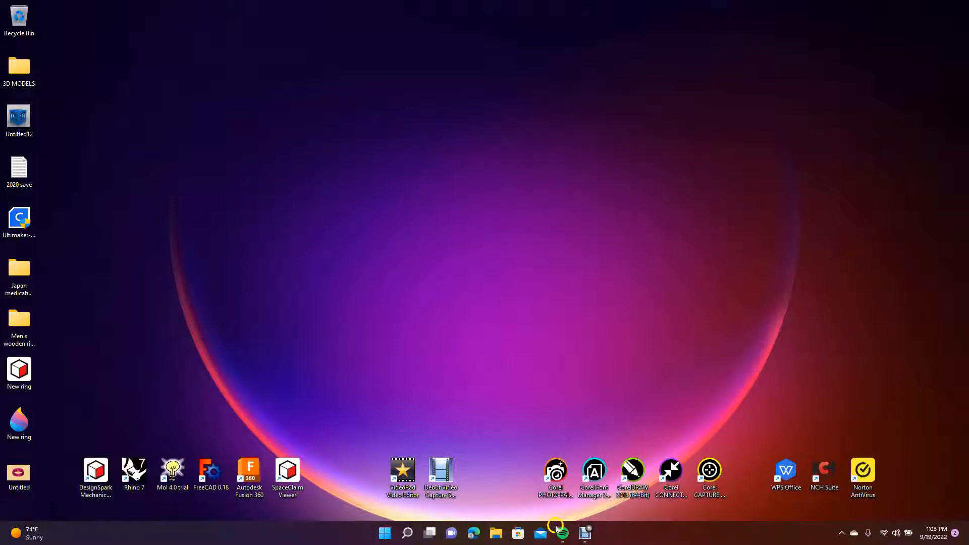
Reopen the New ring design from the desktop in DesignSpark Mechanical and inspect the faceted ring from different angles
mouse_move(561, 531)
double_click(20, 371)
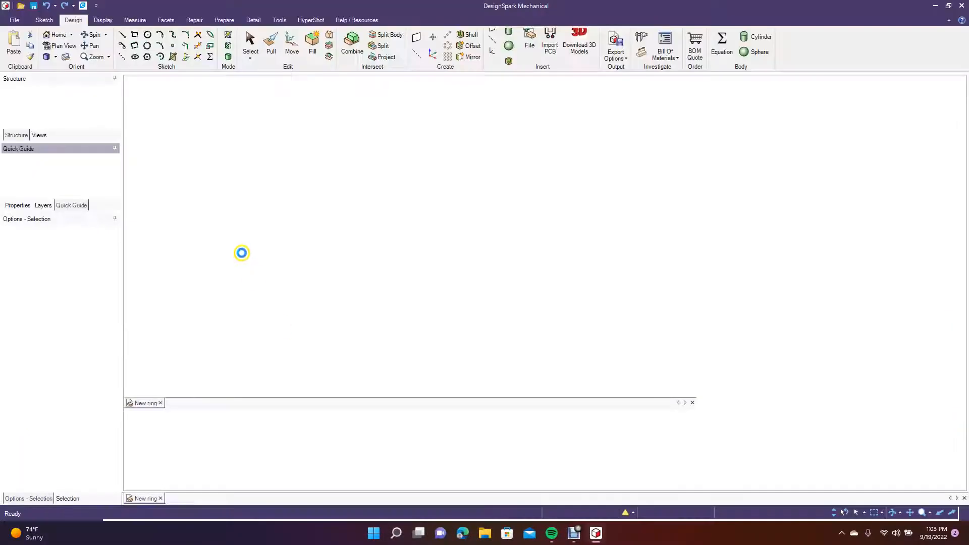
click(14, 20)
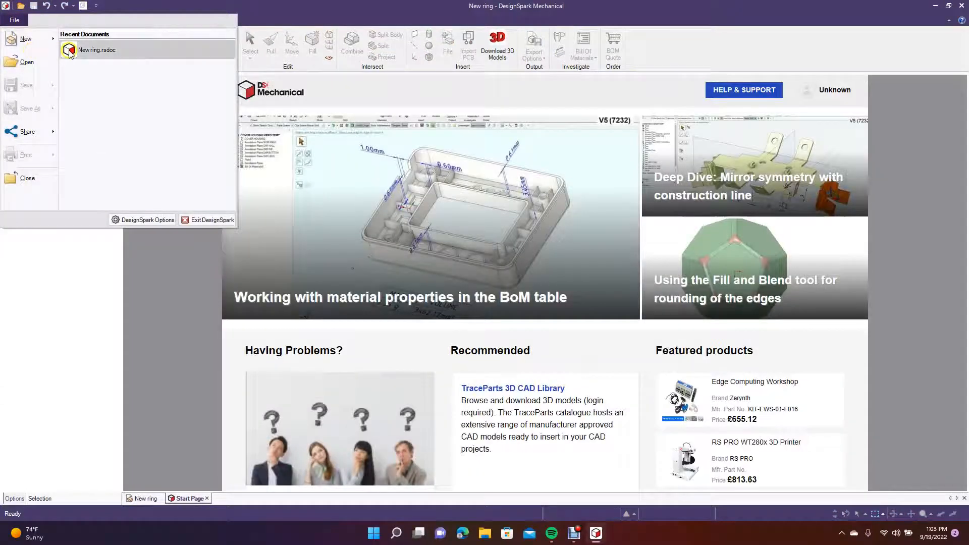
click(69, 51)
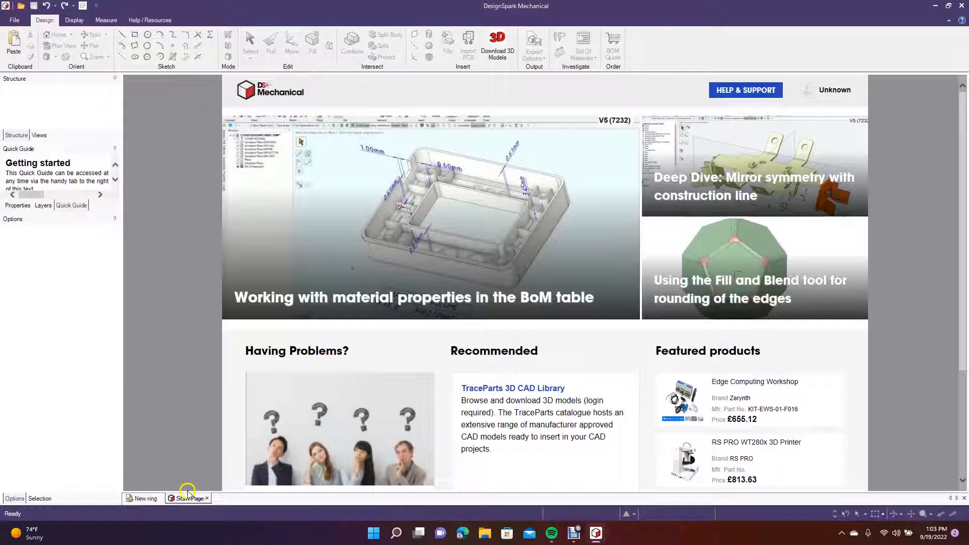
click(146, 498)
click(92, 34)
mouse_move(281, 262)
mouse_down()
mouse_move(337, 209)
mouse_move(222, 175)
mouse_move(206, 182)
mouse_move(227, 281)
mouse_move(289, 287)
mouse_move(333, 262)
mouse_move(268, 270)
mouse_move(279, 256)
mouse_up()
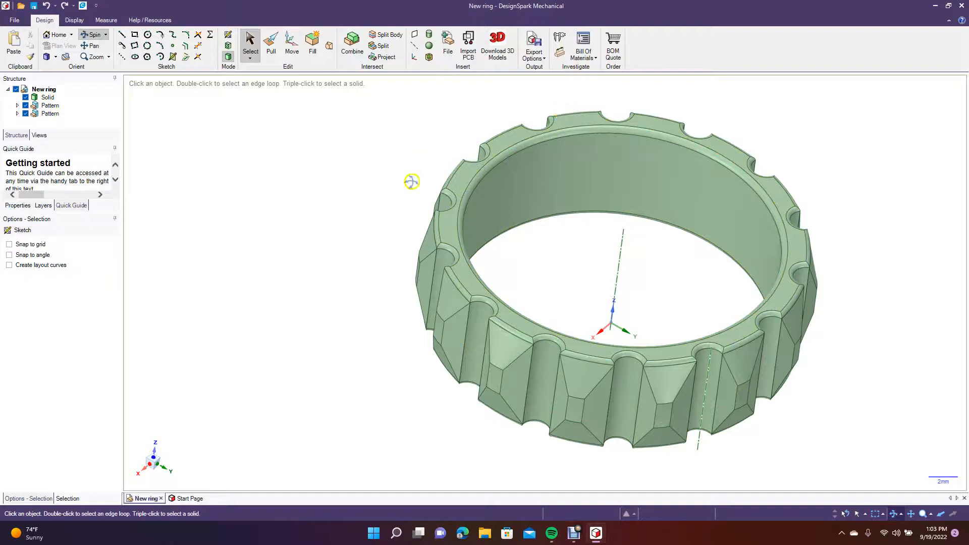
mouse_move(383, 169)
mouse_down()
mouse_move(367, 172)
mouse_move(367, 158)
mouse_up()
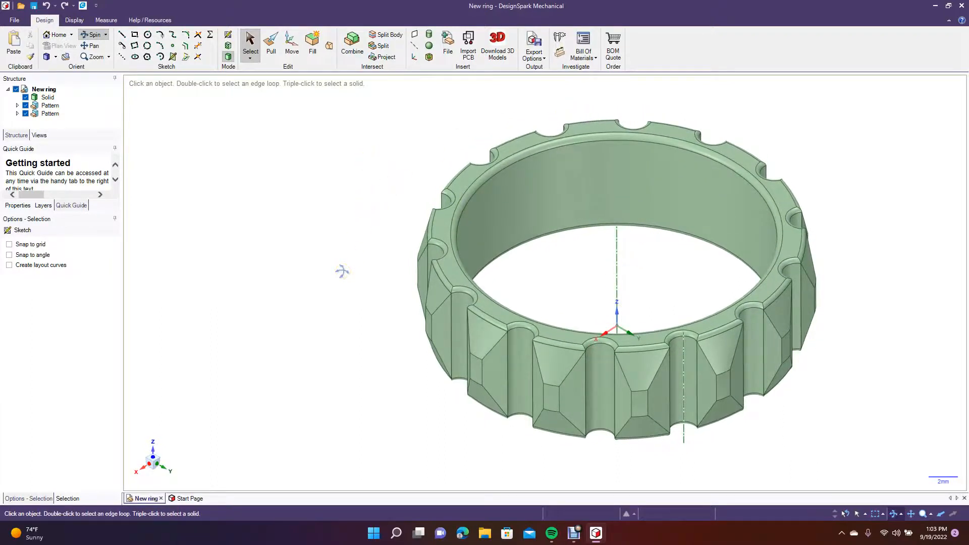